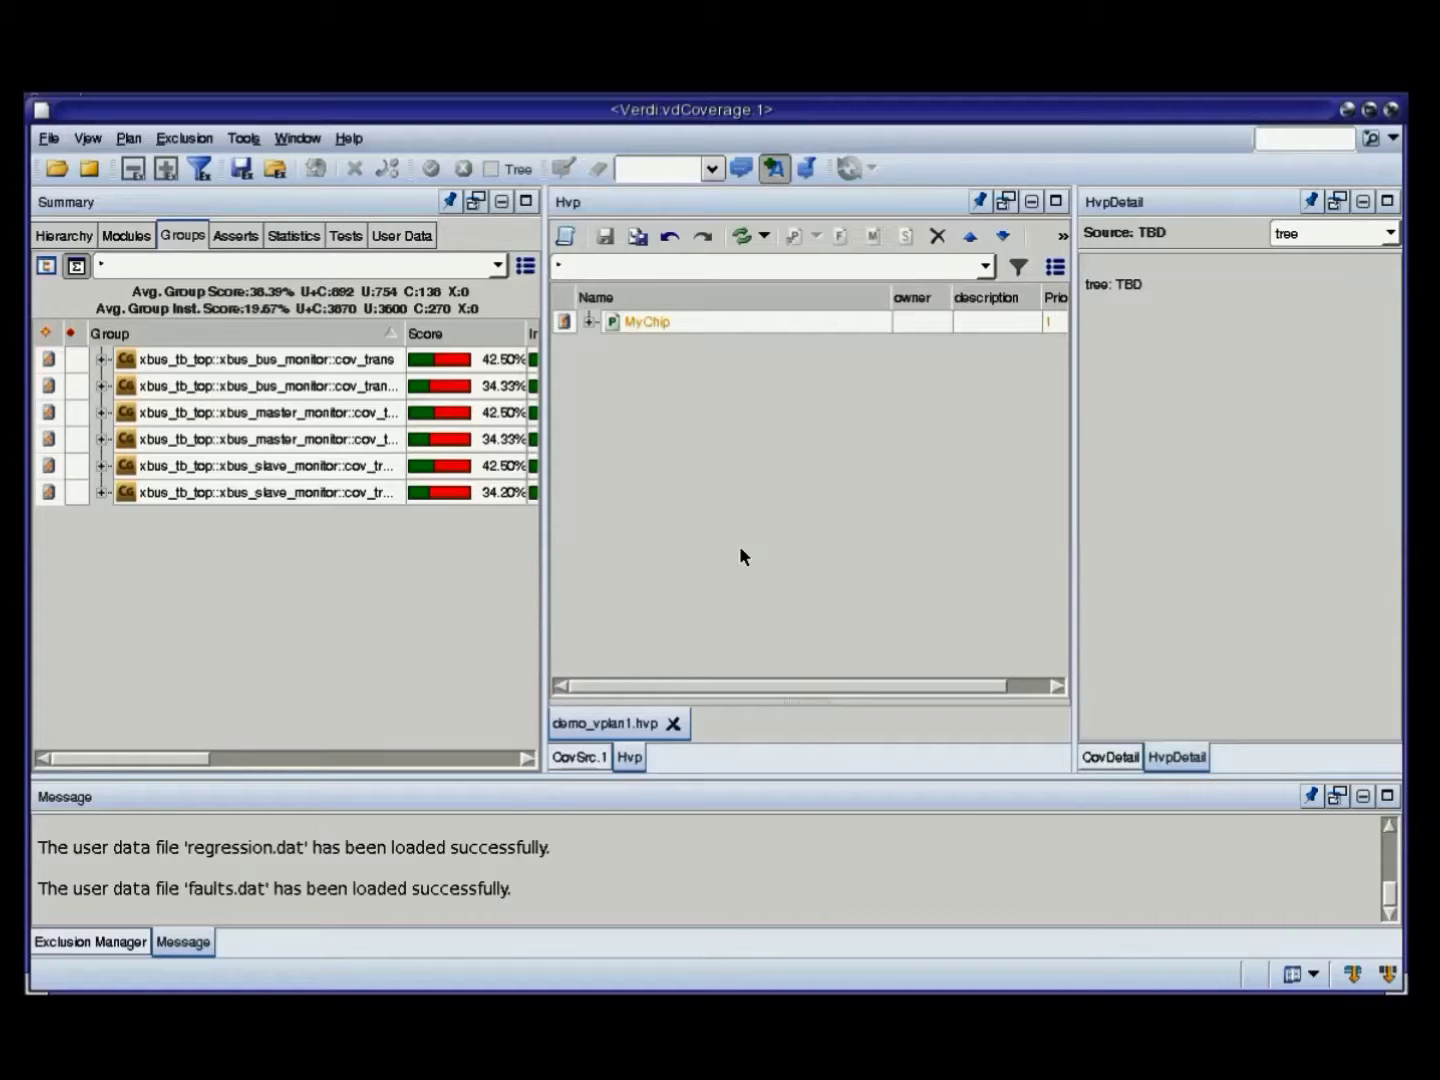
# Expand the MyChip plan tree to reveal its Basic, Advanced, Corner Cases and Fault Injection sections
pyautogui.moveTo(47, 849); pyautogui.dragTo(502, 899)
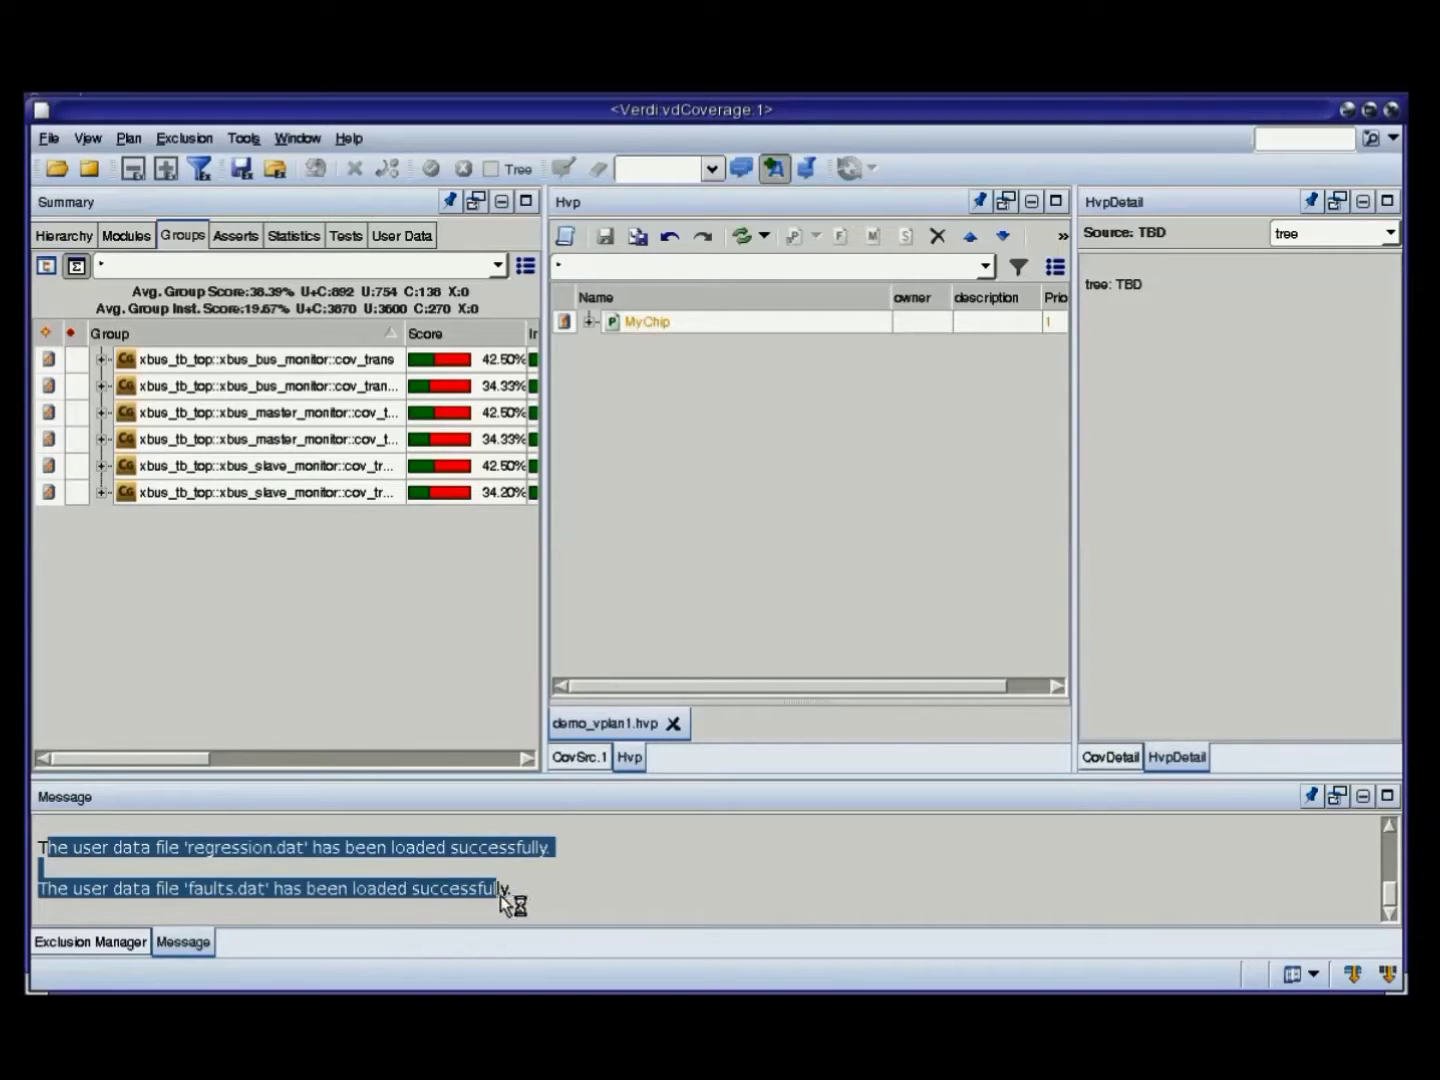
pyautogui.click(744, 510)
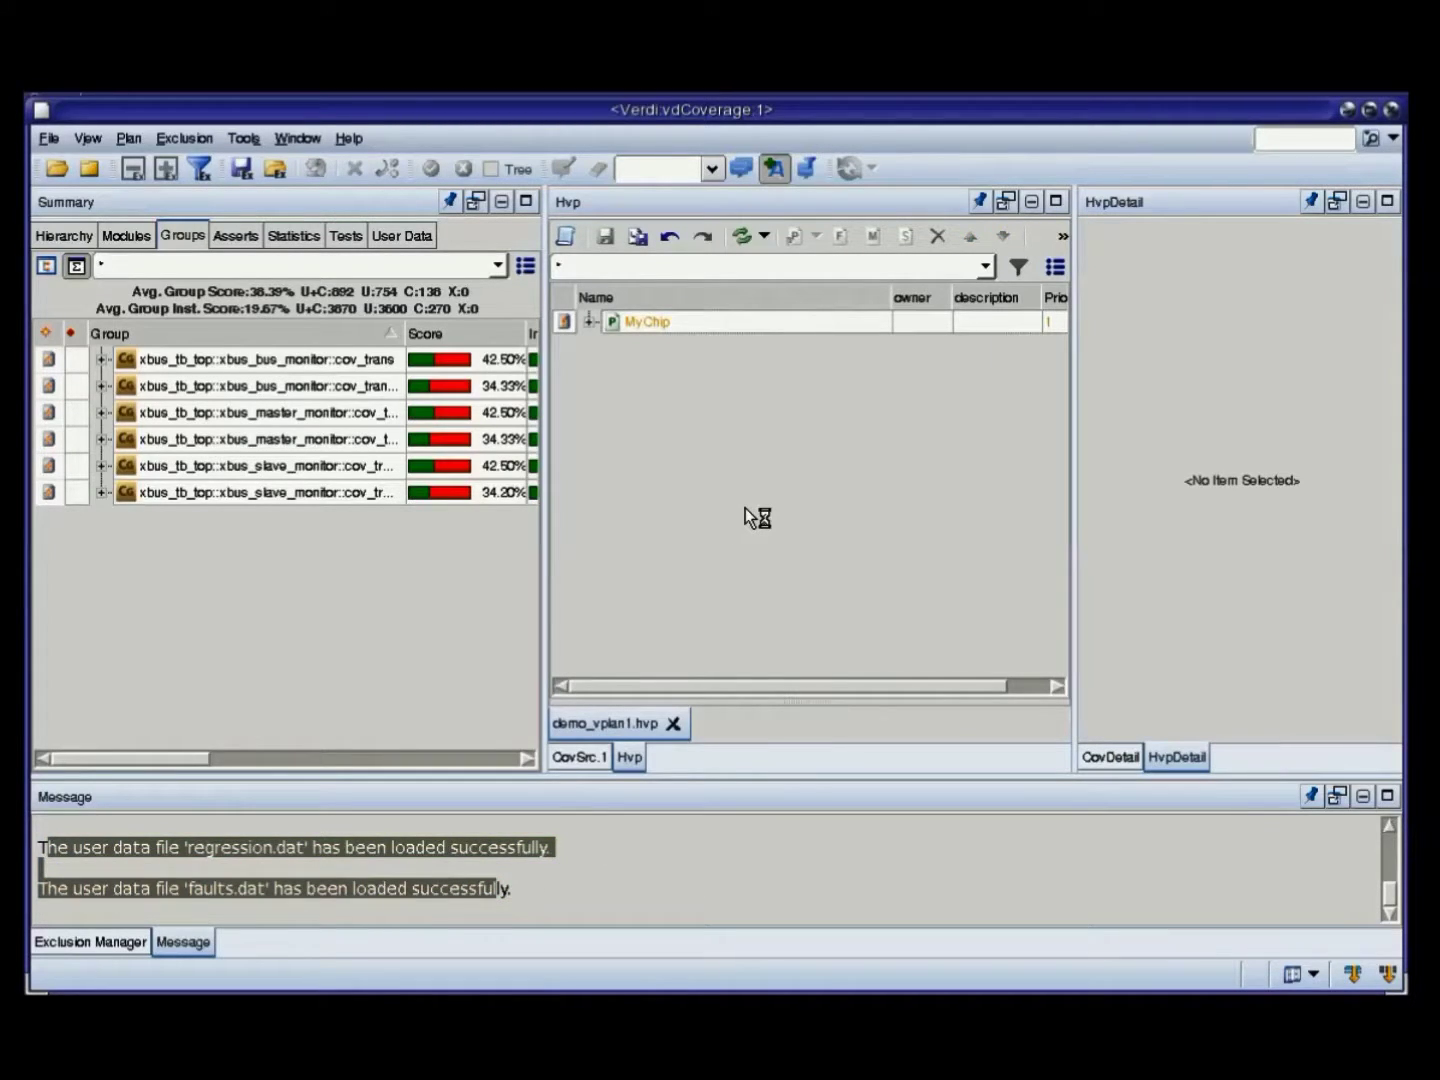
pyautogui.click(248, 896)
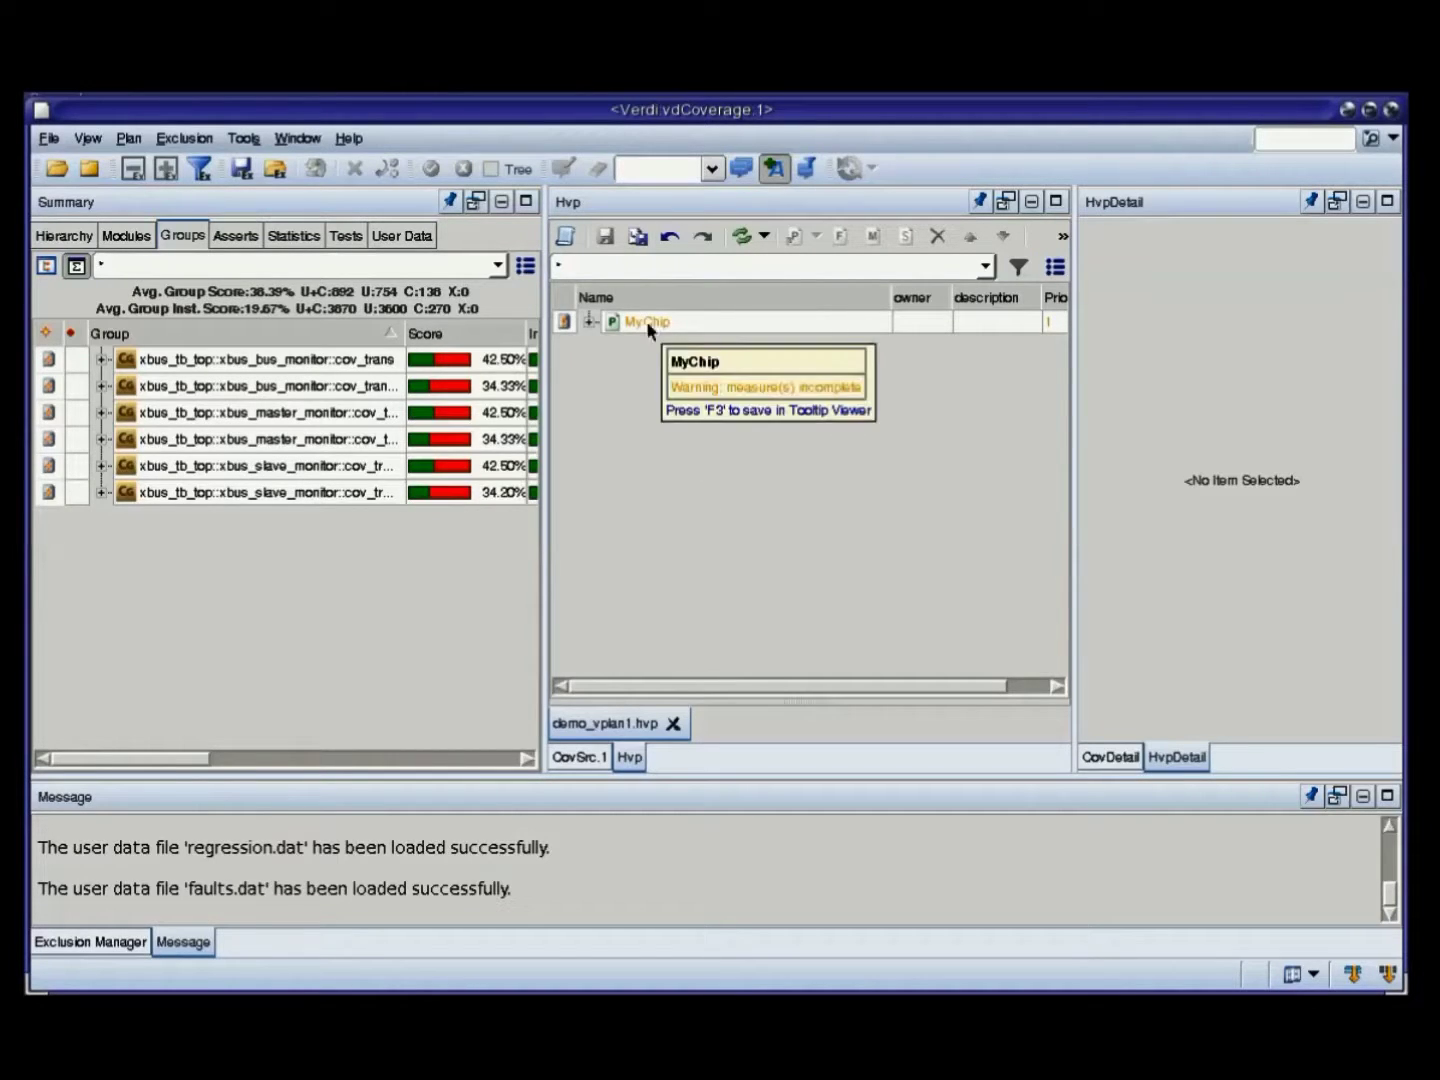
pyautogui.click(591, 321)
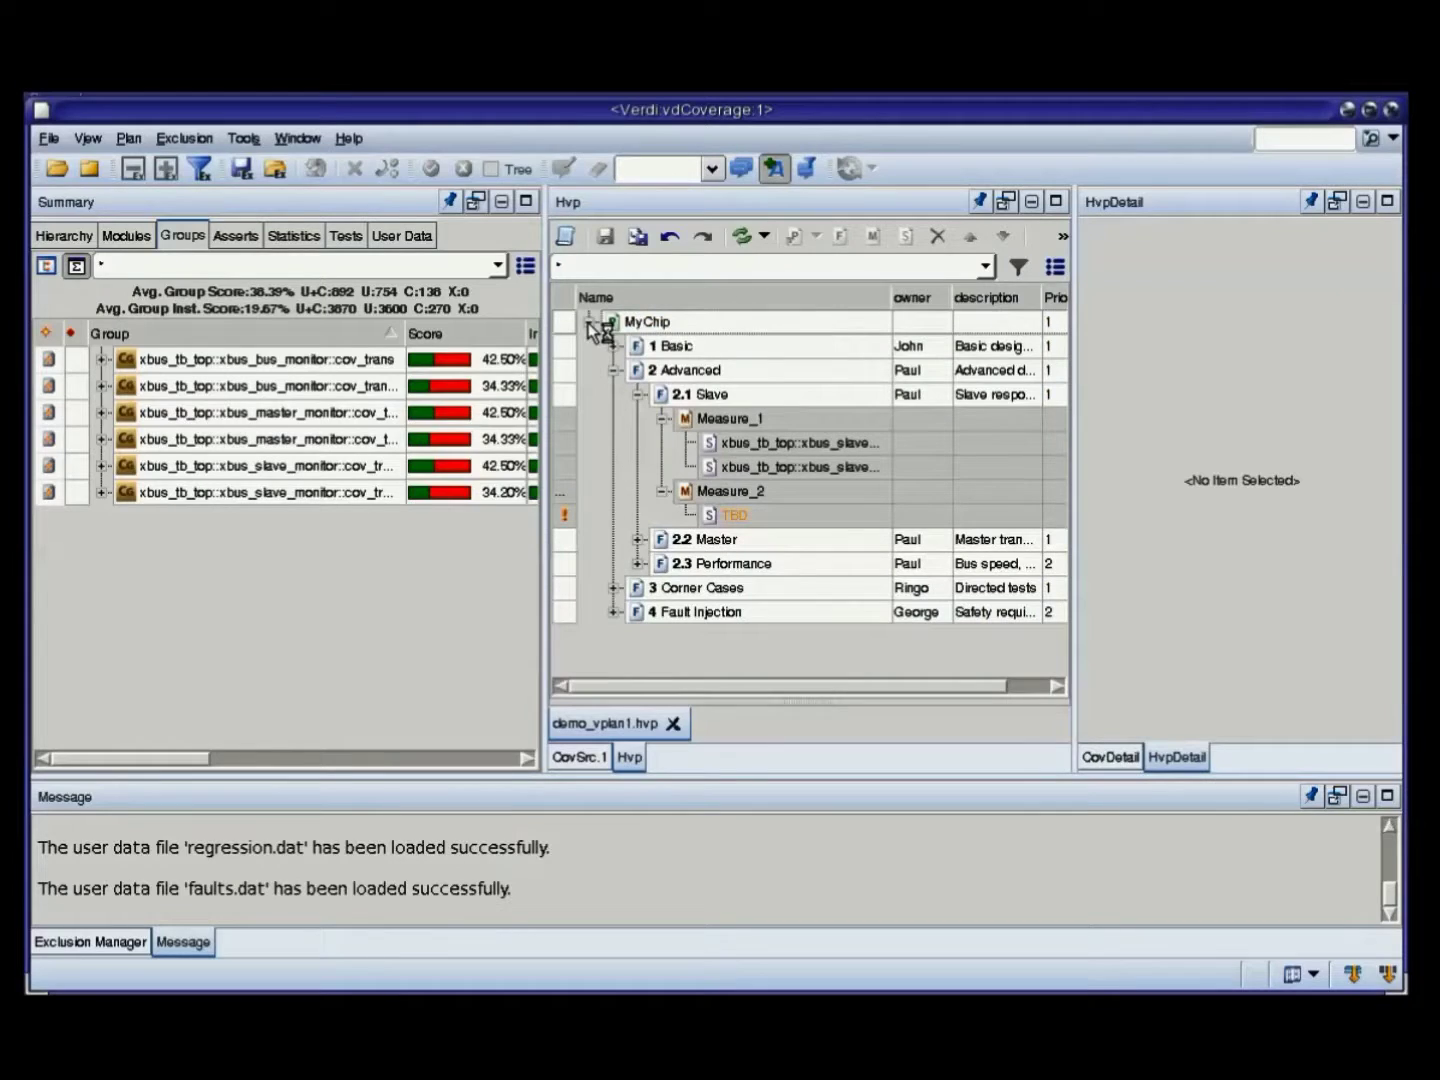
# Maximize the plan view, check that Measure_2's TBD source matches nothing, and select Measure_2
pyautogui.doubleClick(675, 203)
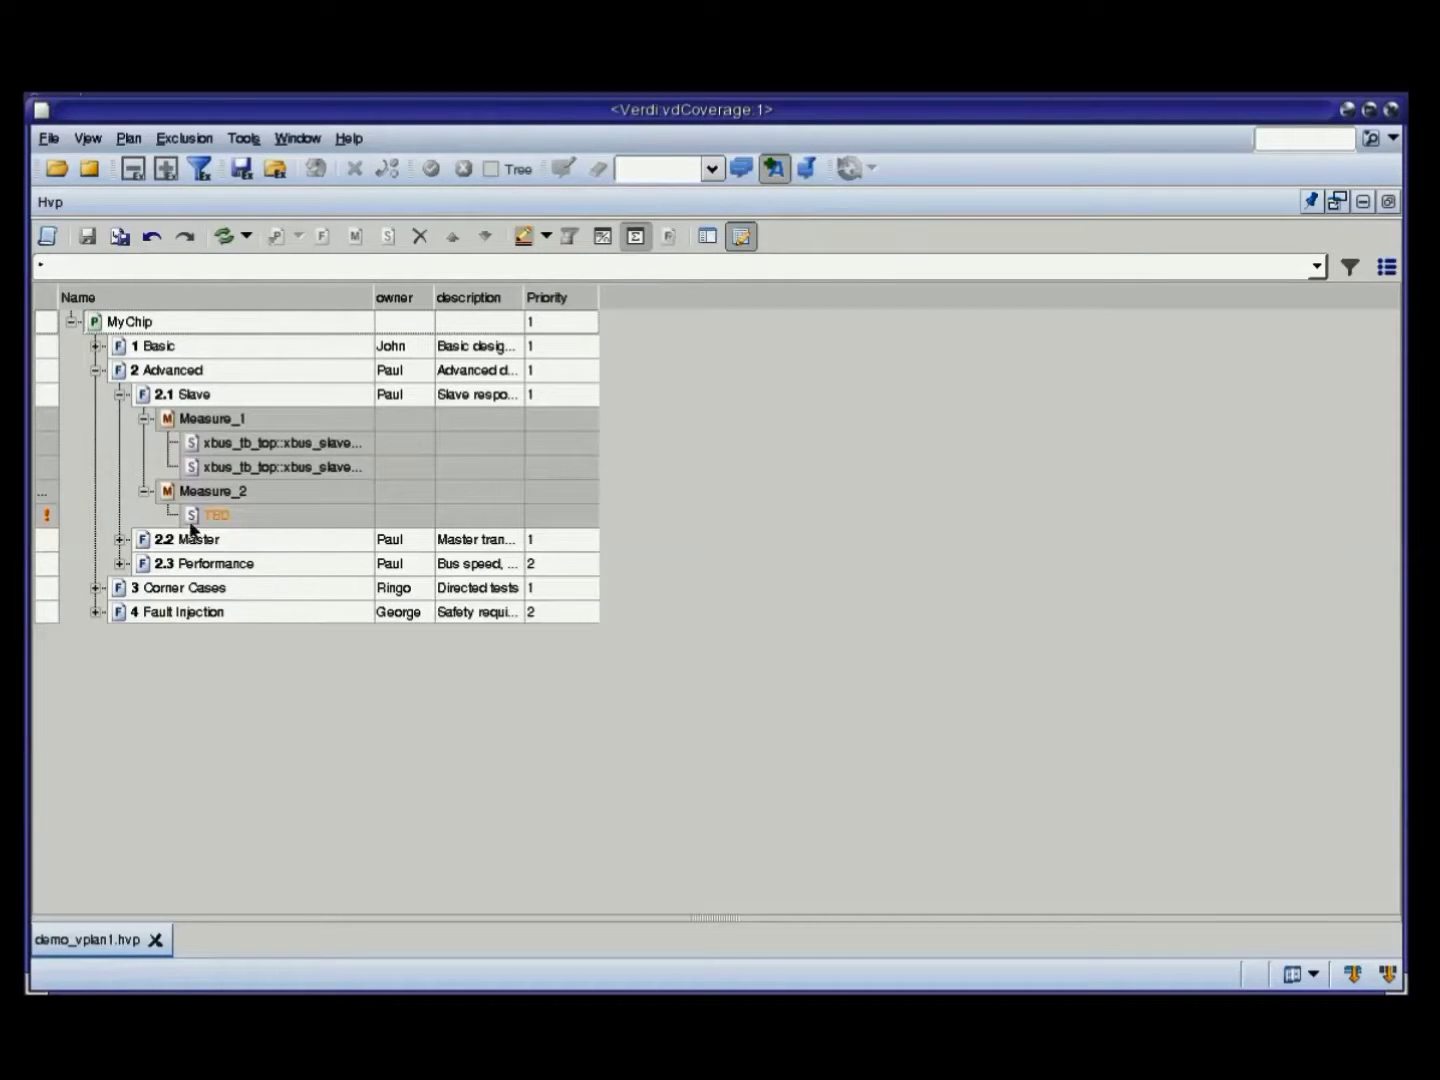
pyautogui.click(226, 516)
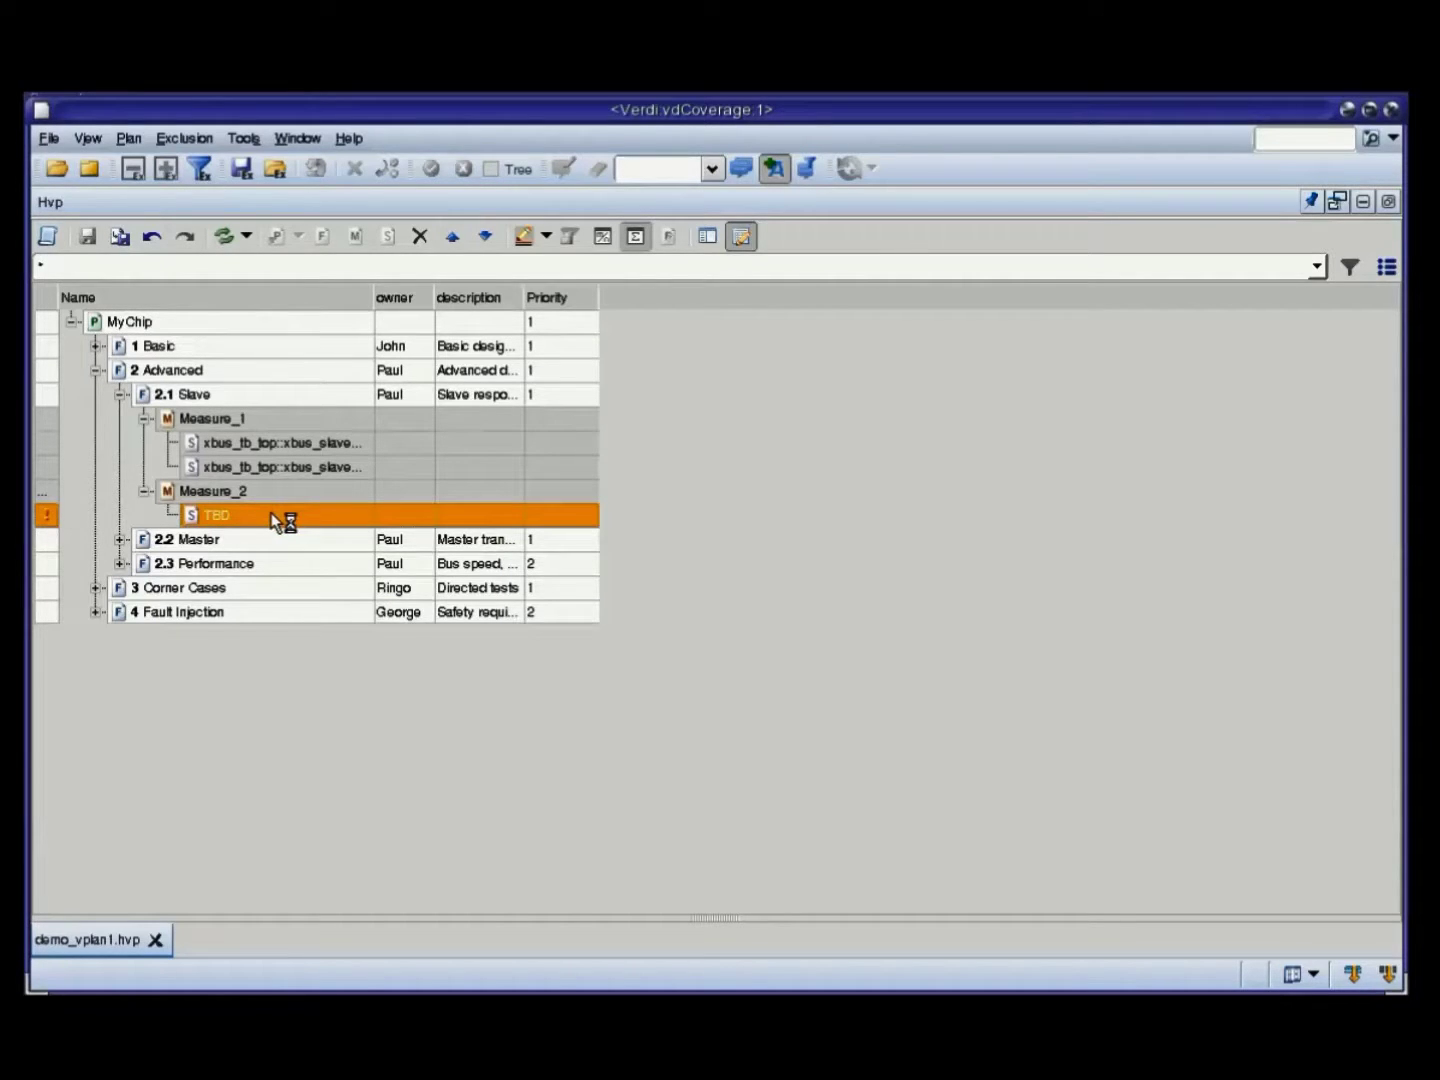
pyautogui.moveTo(275, 519)
pyautogui.click(240, 495)
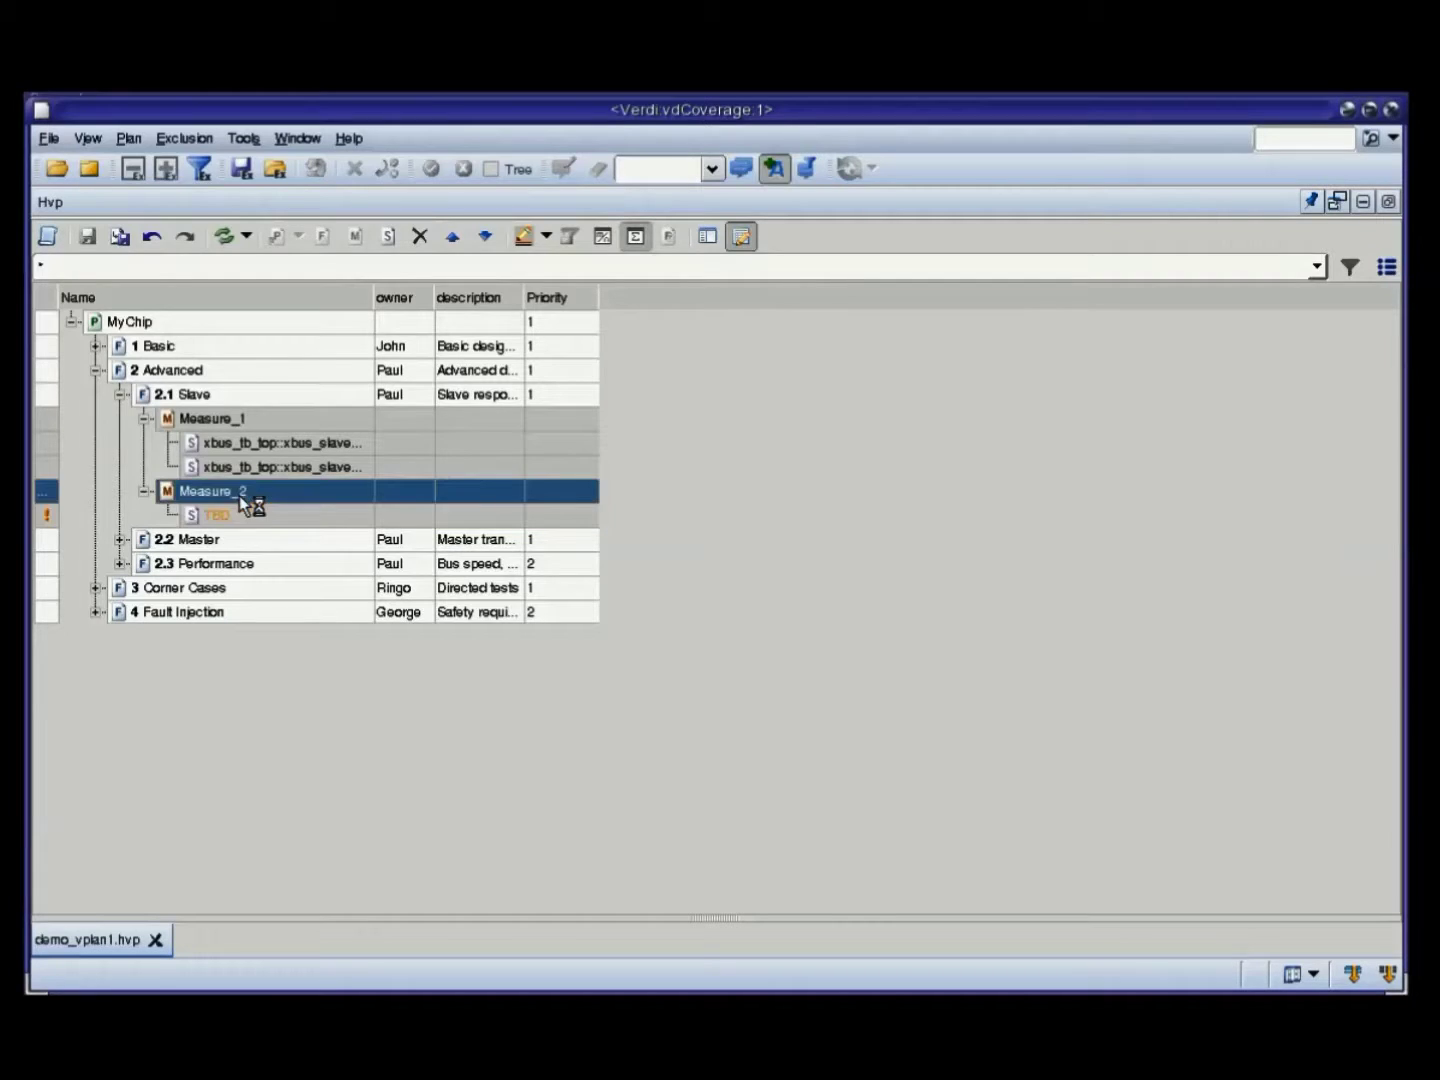
pyautogui.click(243, 514)
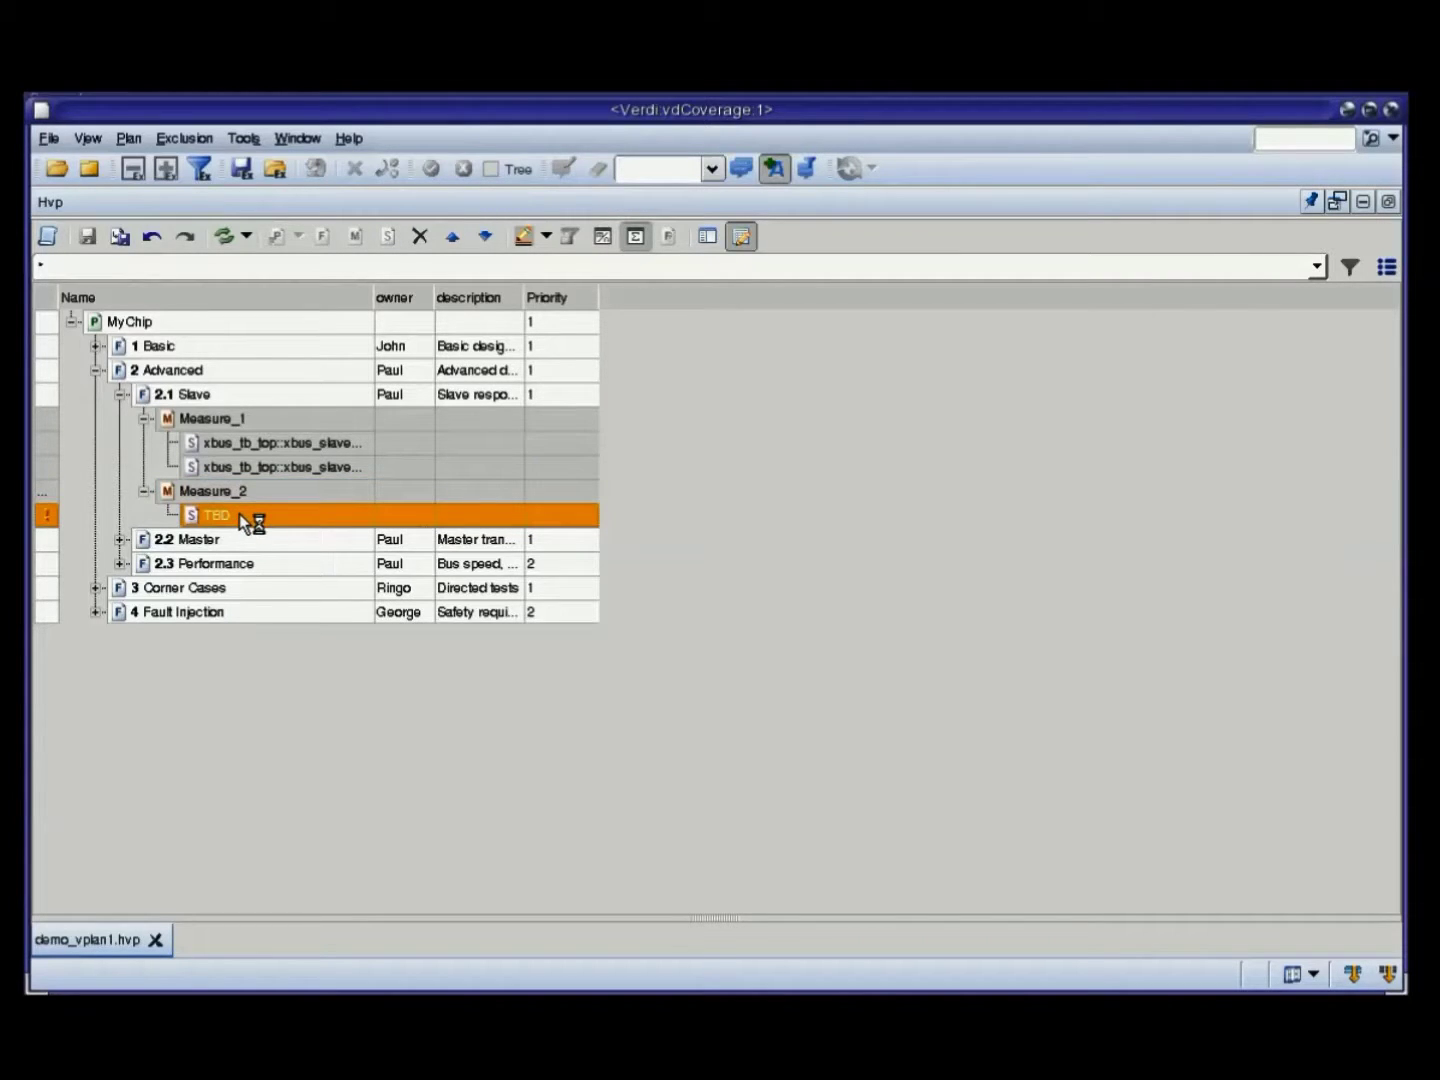
pyautogui.moveTo(238, 513)
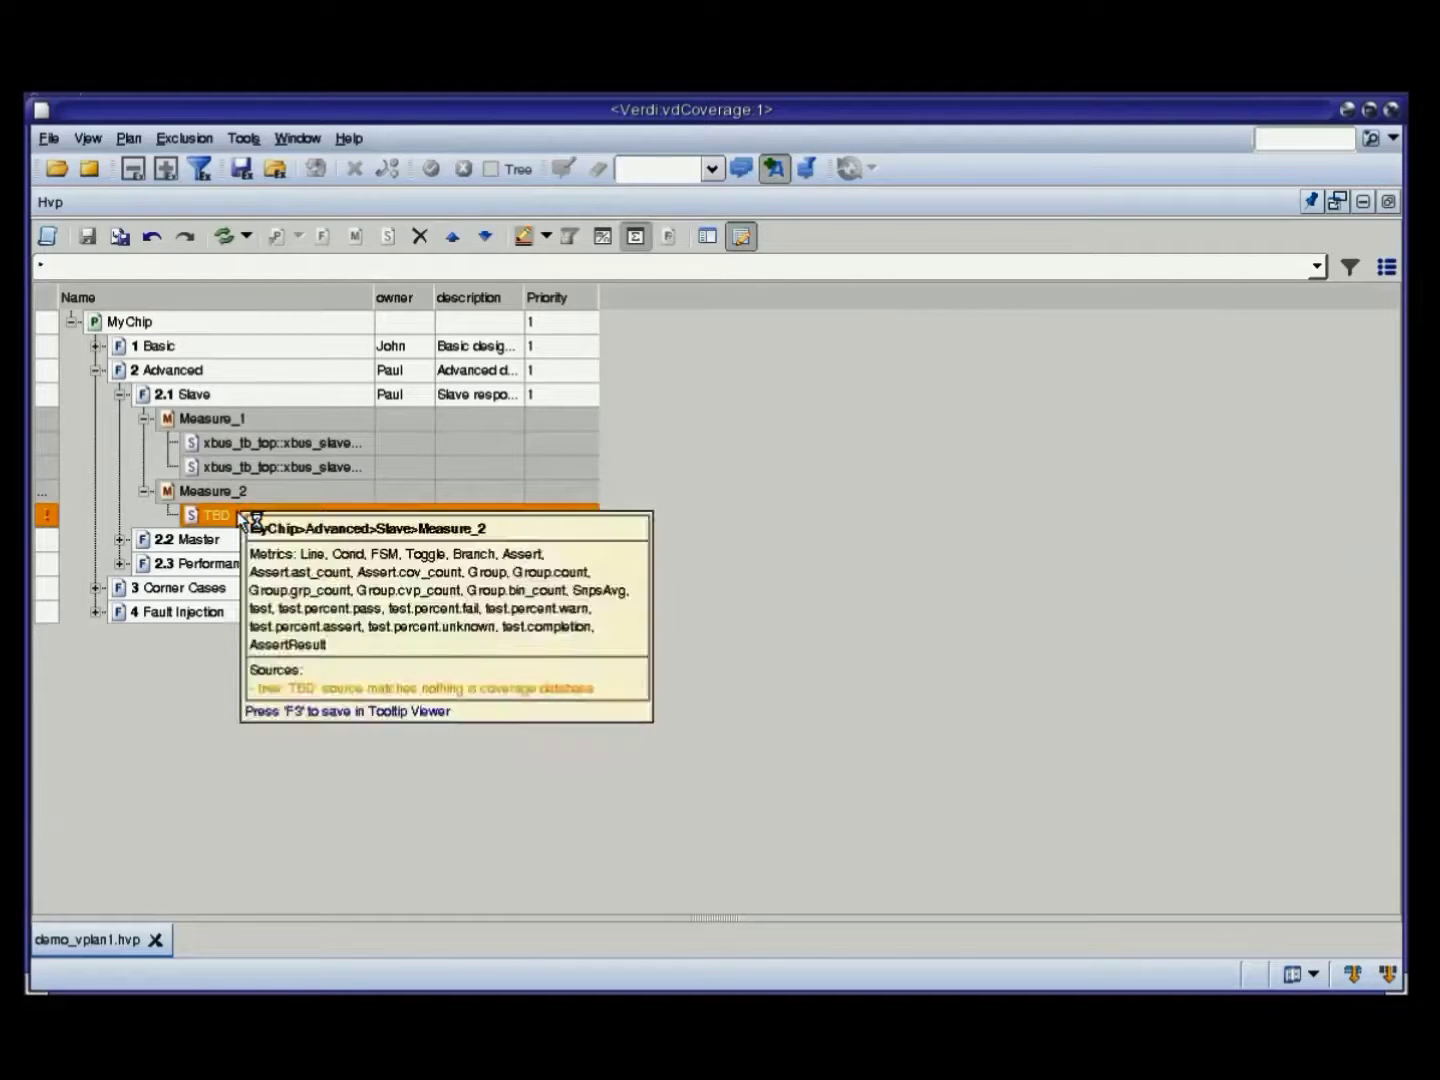
pyautogui.click(238, 496)
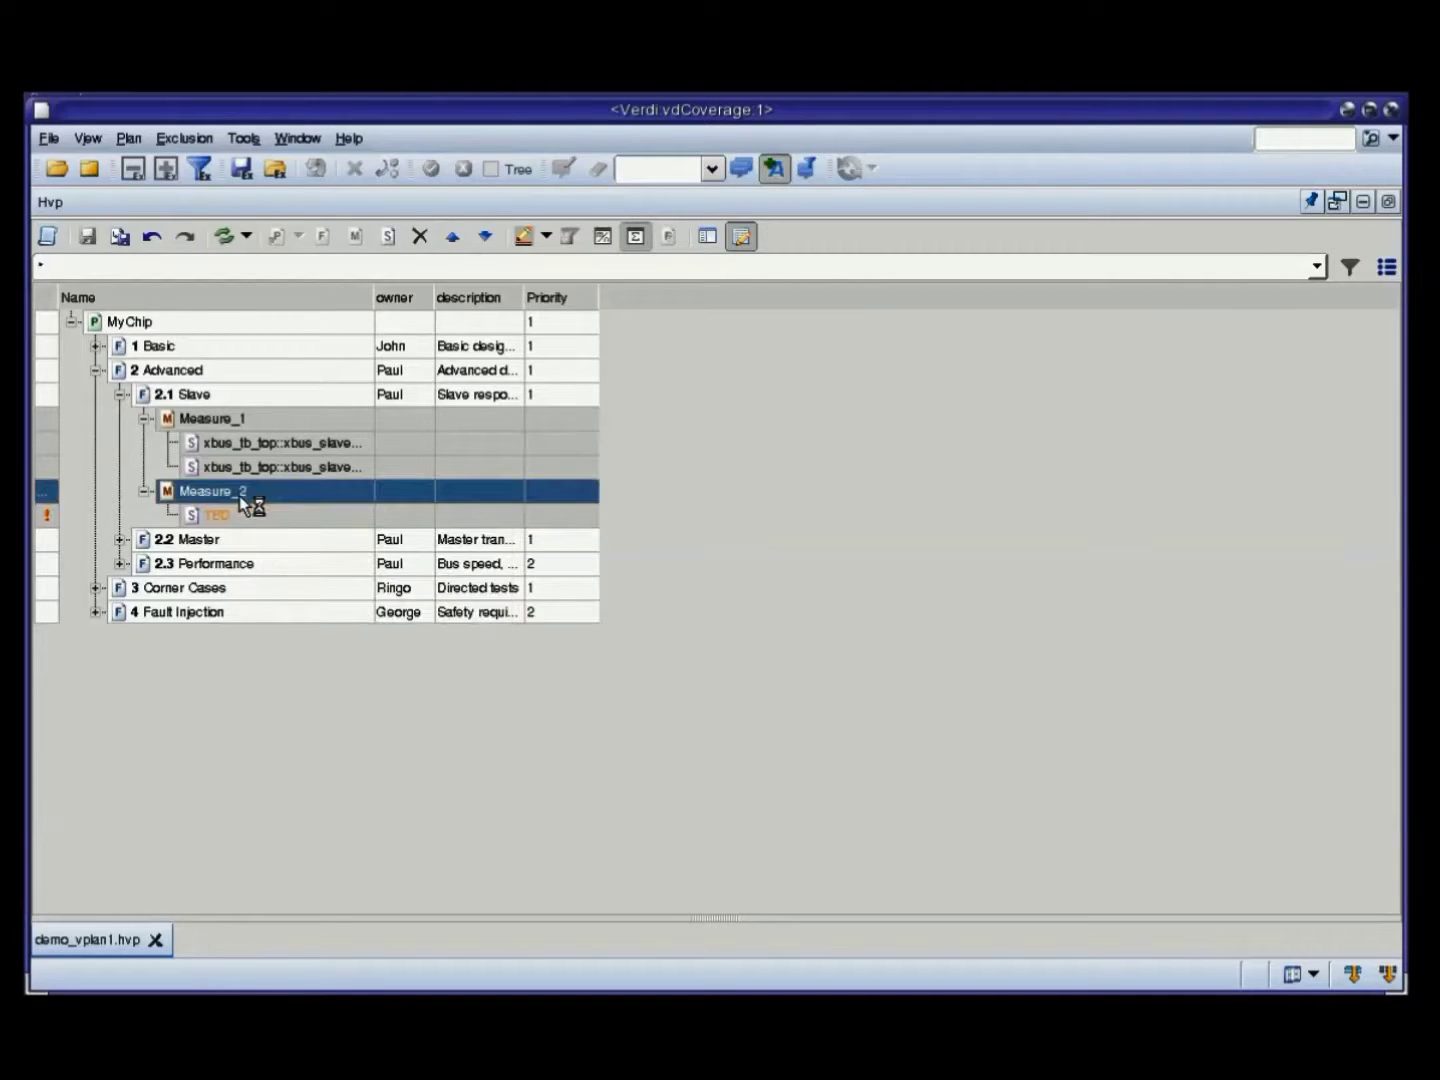
# Delete Measure_2 and its TBD source, then expand 1 Basic to view 1.1 Reset
pyautogui.press('Delete')
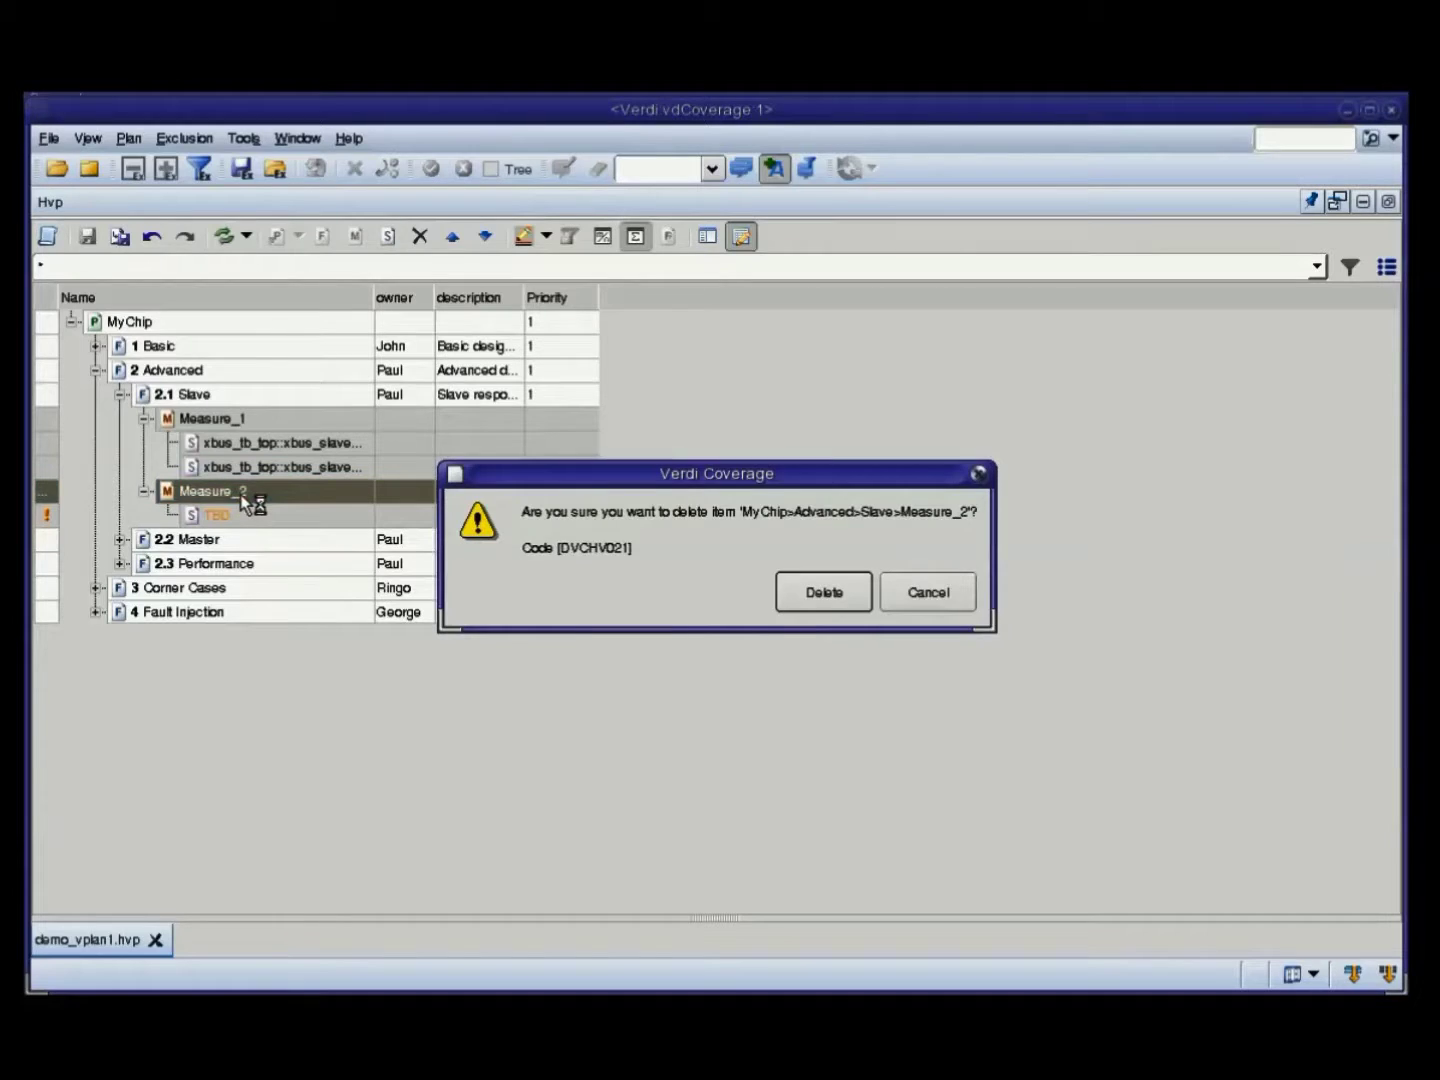
pyautogui.click(823, 592)
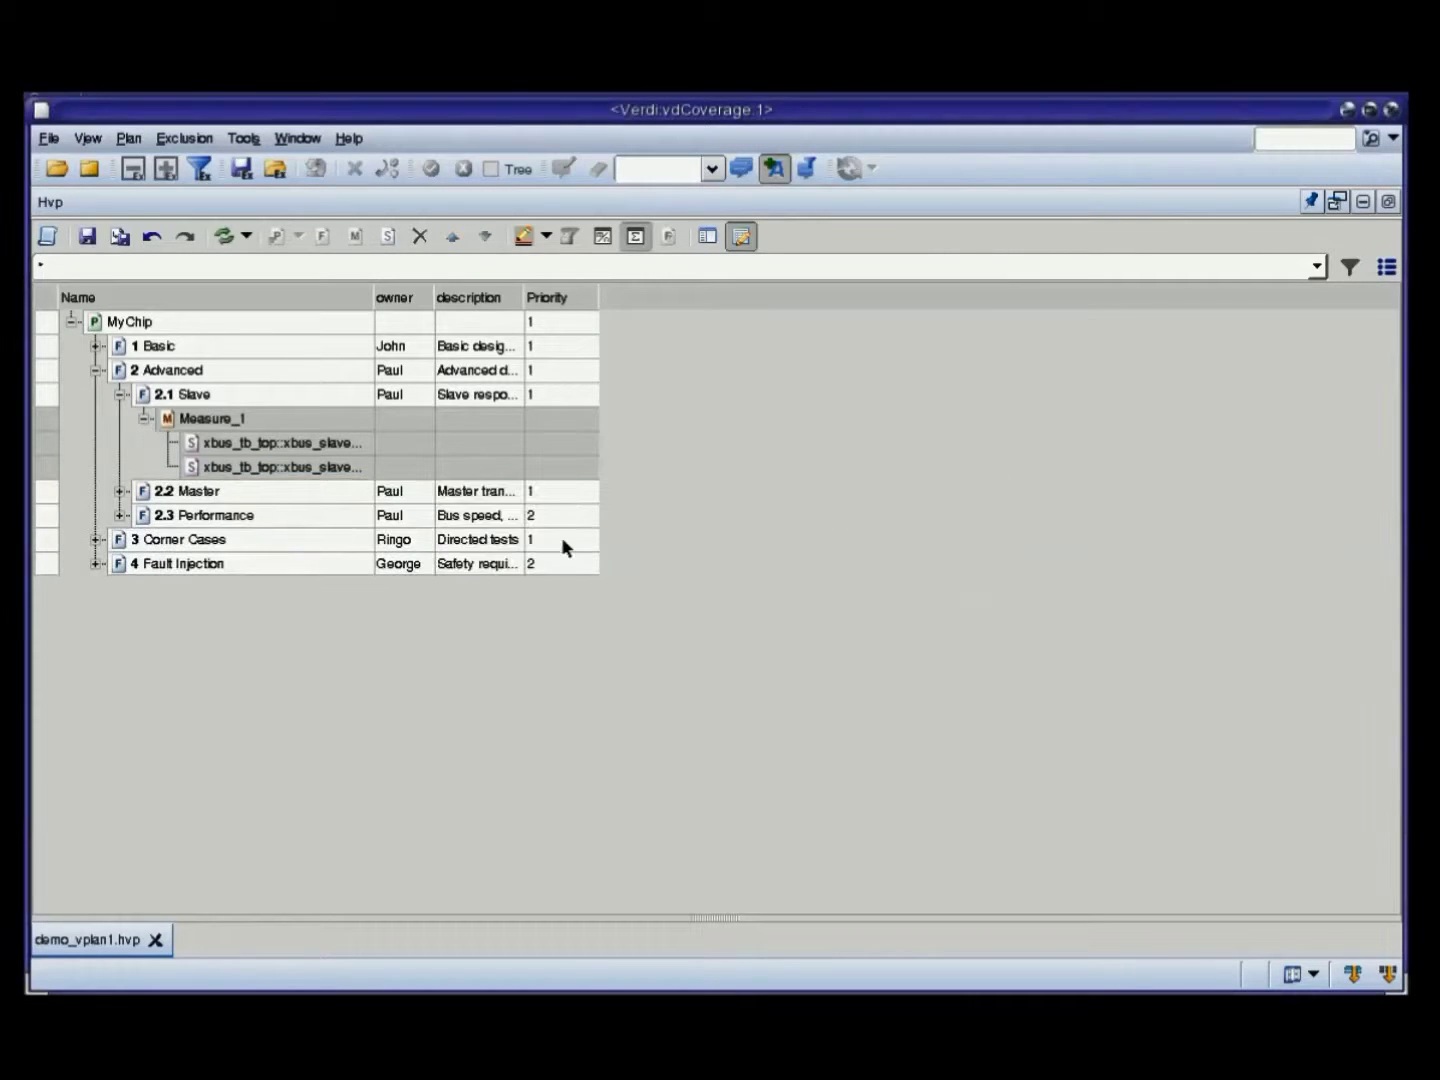
pyautogui.click(96, 346)
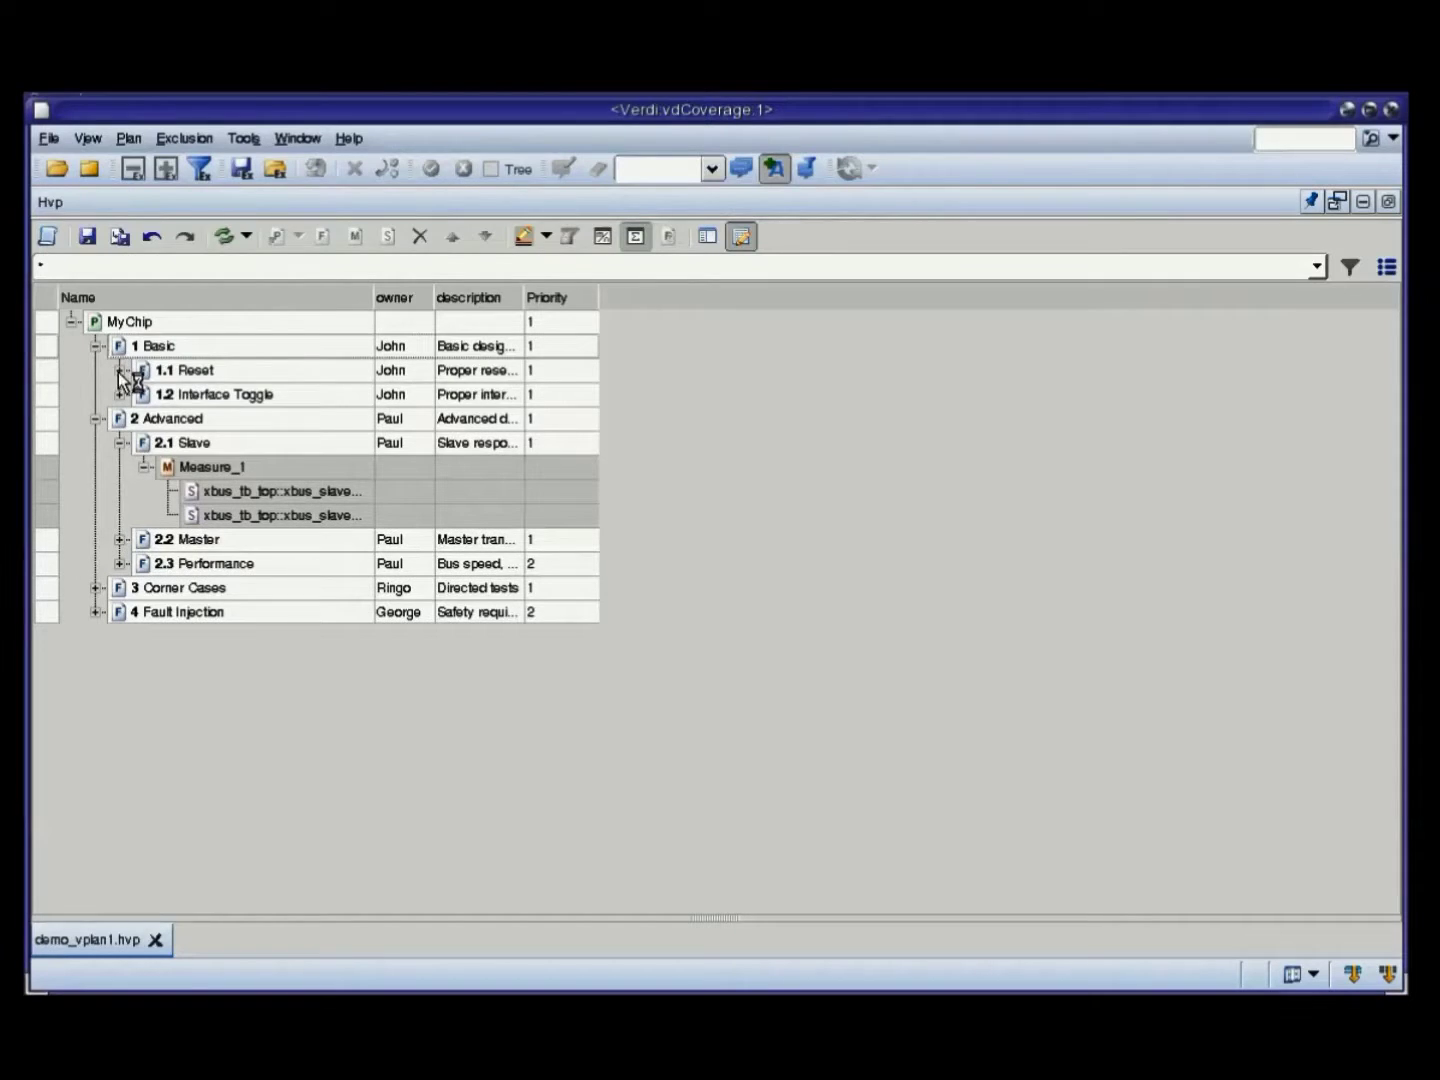
pyautogui.click(120, 371)
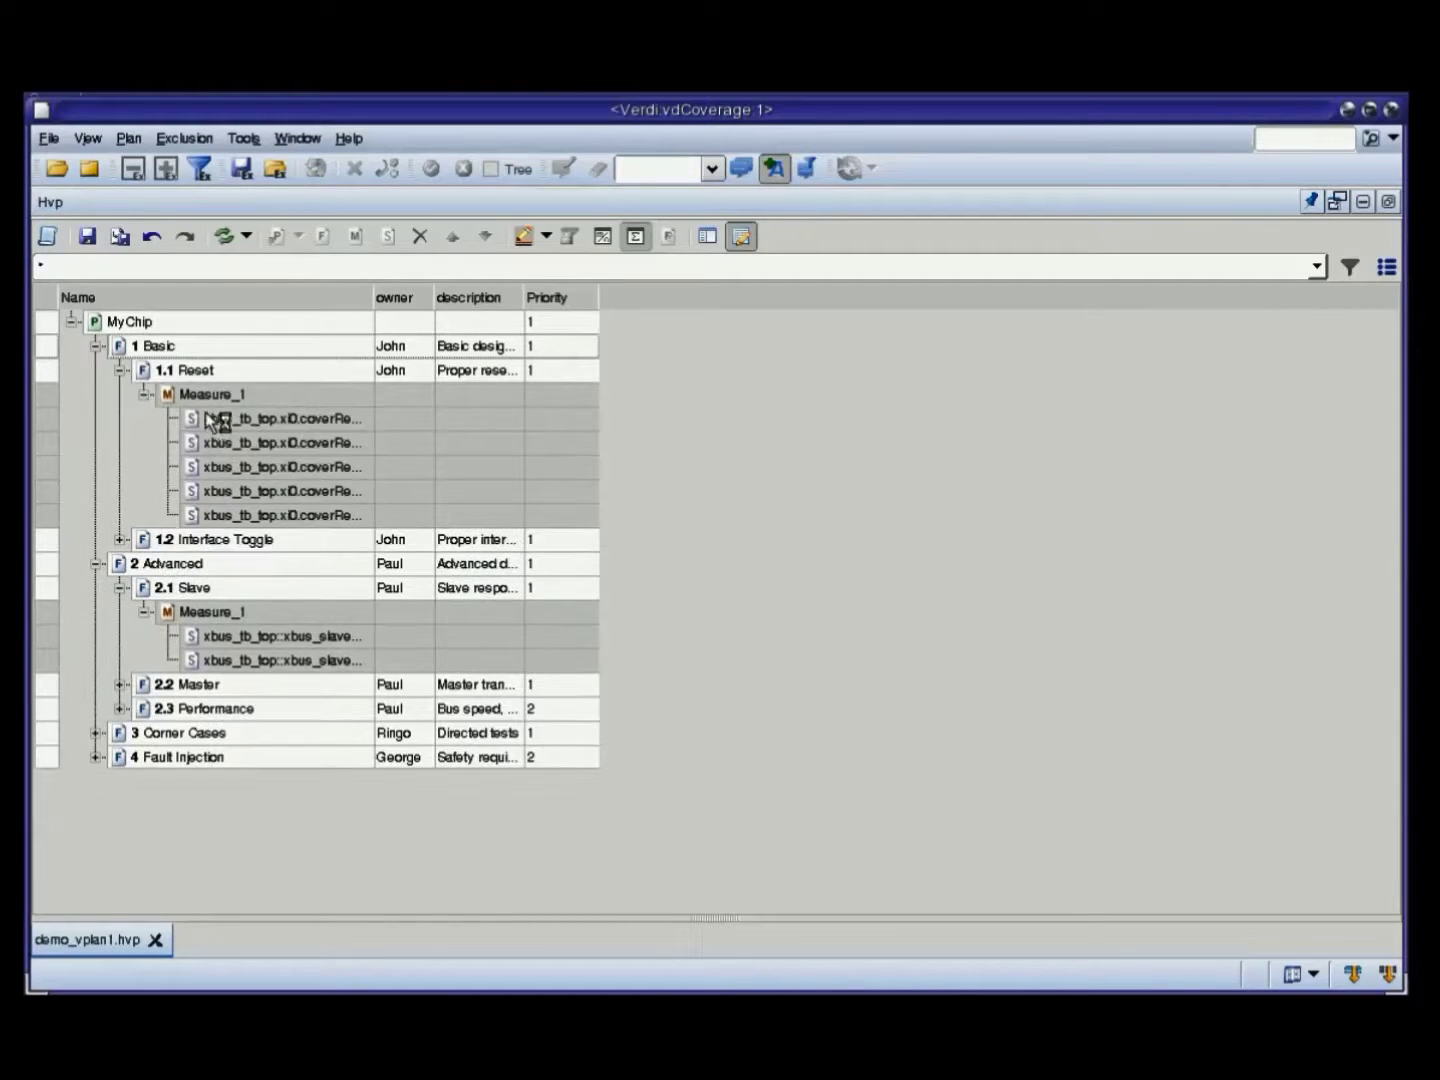
pyautogui.click(119, 373)
# Browse the measures and xbus sources of 1.2 Interface Toggle and 2.3 Performance, then collapse them
pyautogui.click(119, 396)
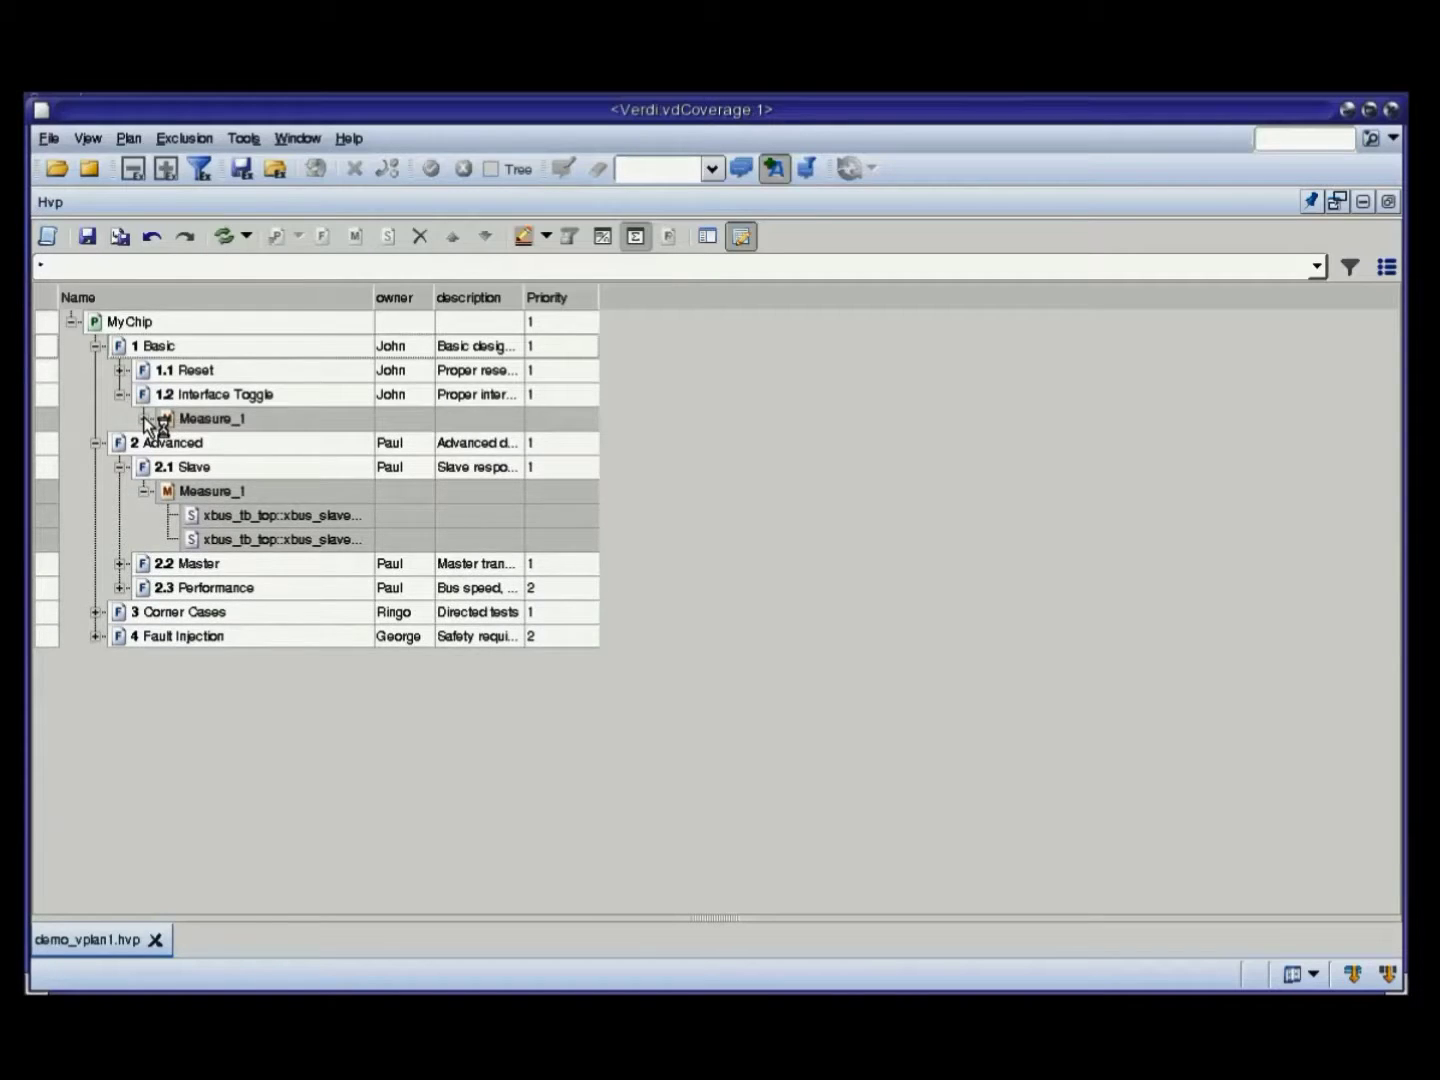
pyautogui.click(146, 419)
pyautogui.click(119, 396)
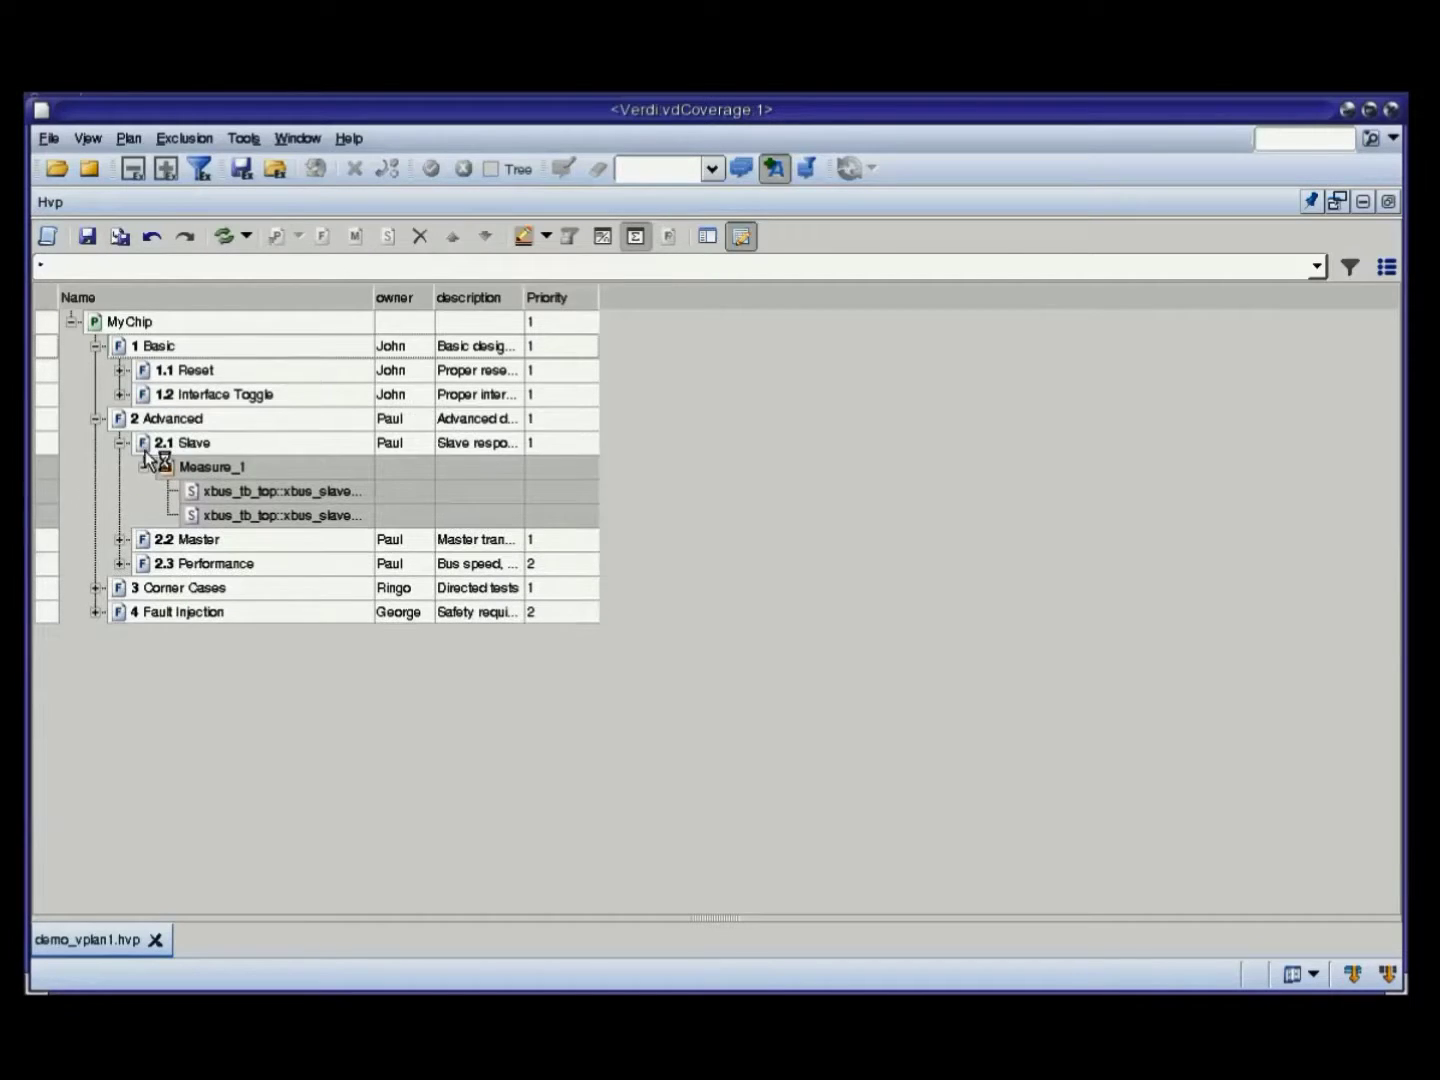
pyautogui.click(145, 467)
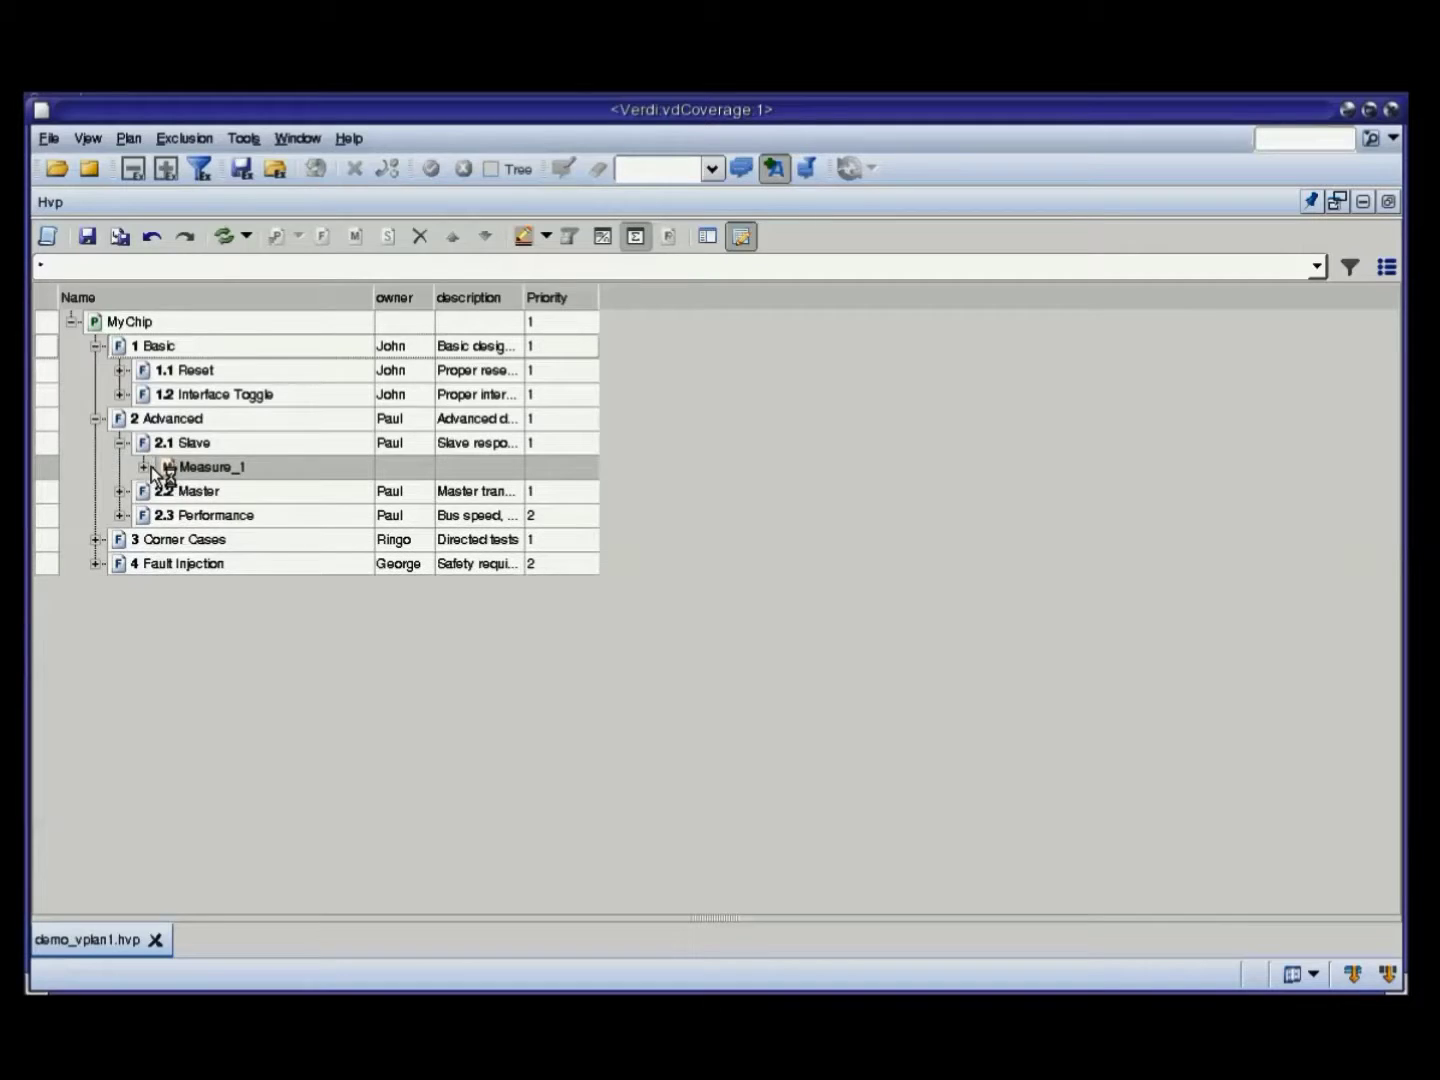
pyautogui.click(119, 516)
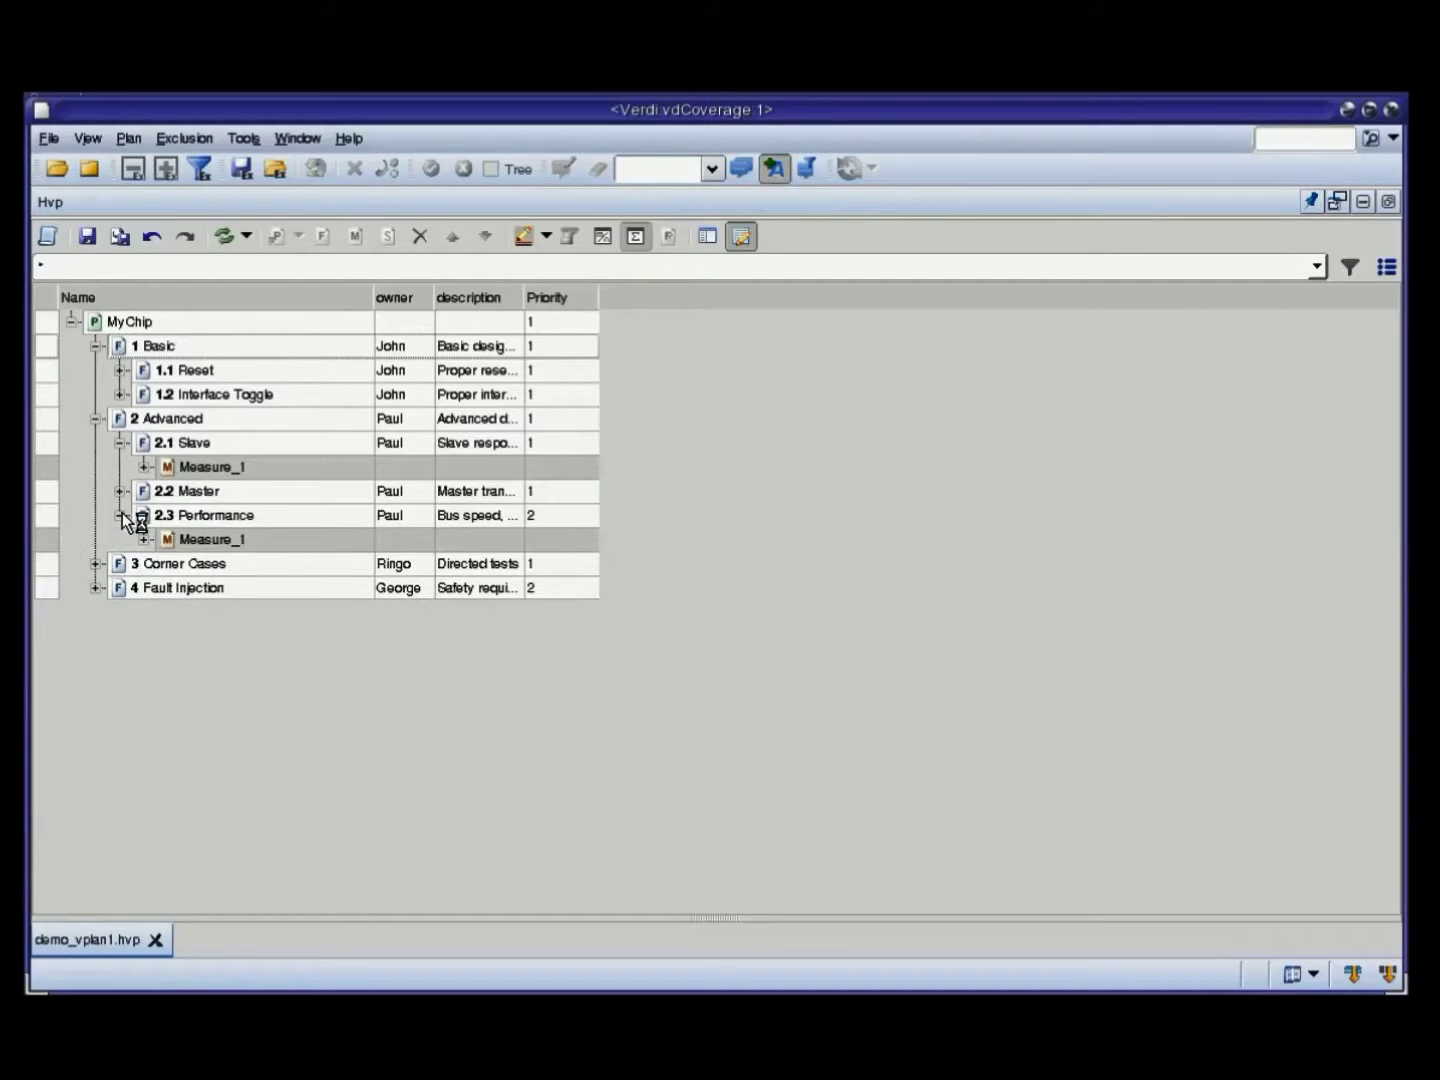
pyautogui.click(145, 539)
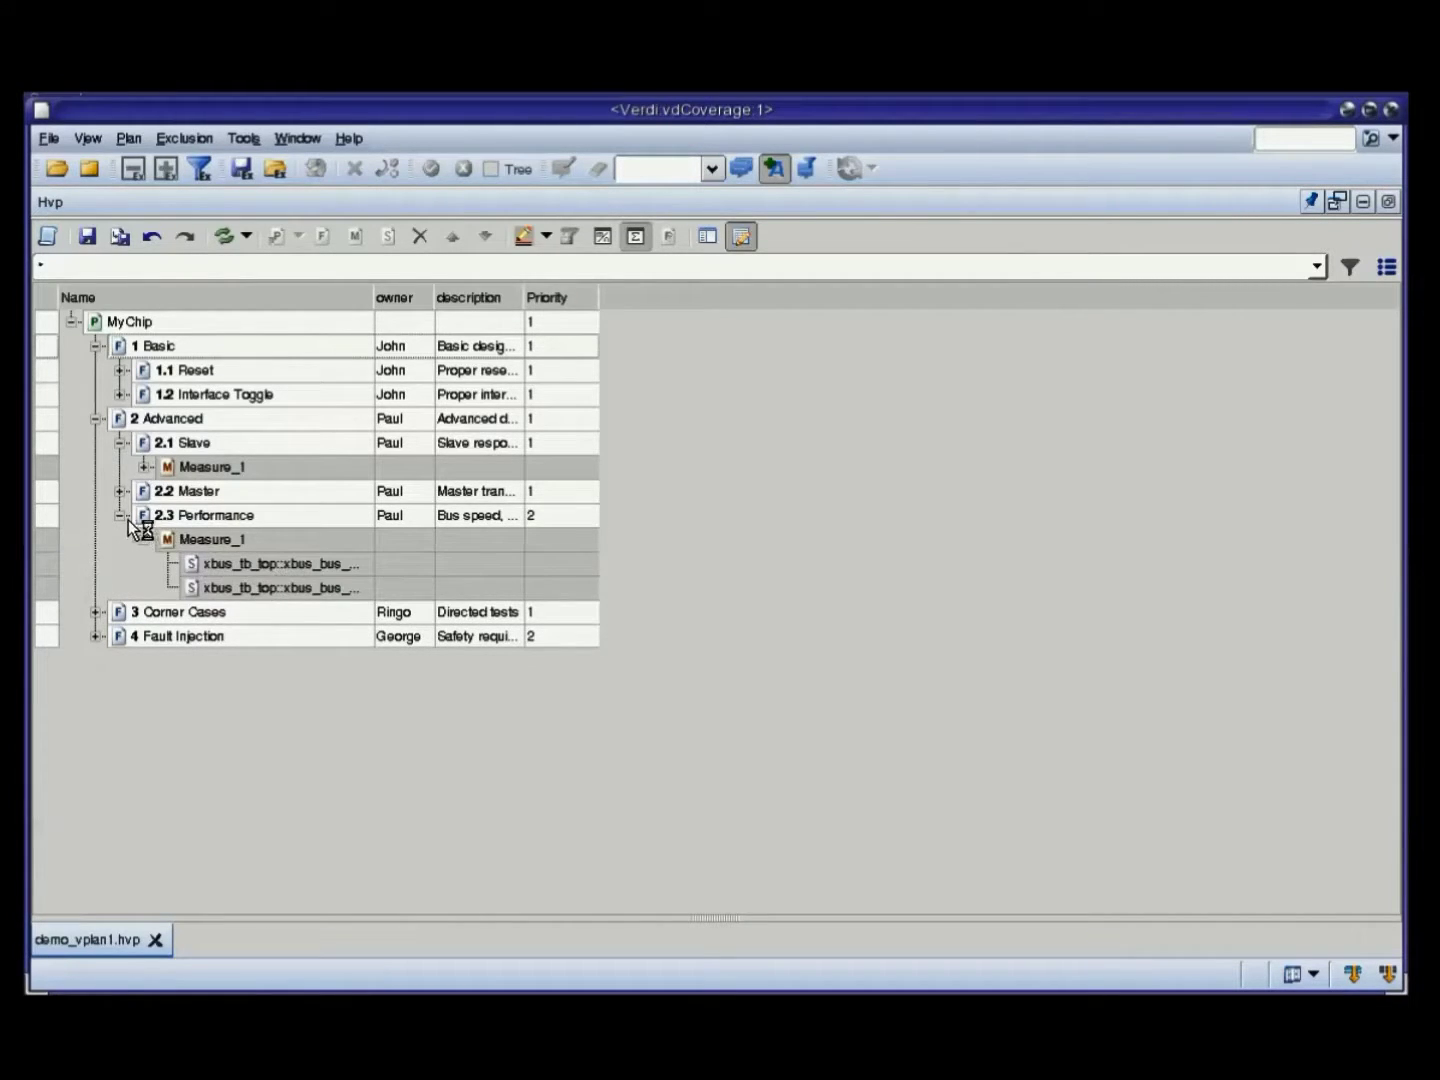
pyautogui.click(128, 513)
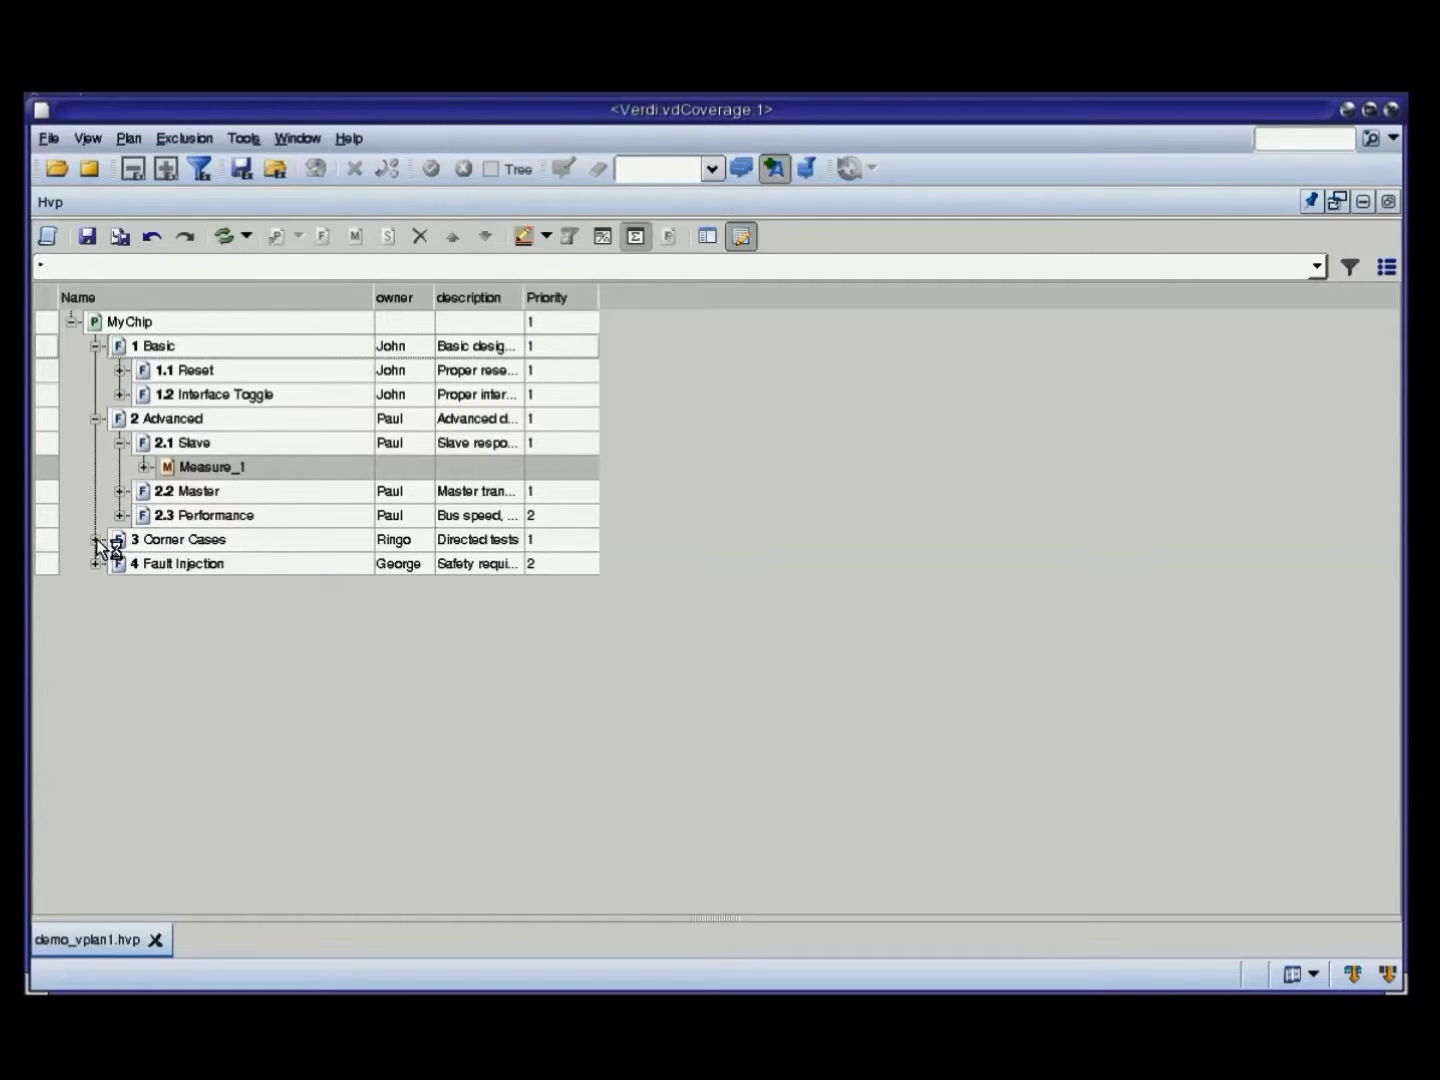
# Show the Corner Cases tests and Fault Injection fault sources, then recalculate scores (MyChip 48.13%)
pyautogui.click(95, 540)
pyautogui.click(120, 563)
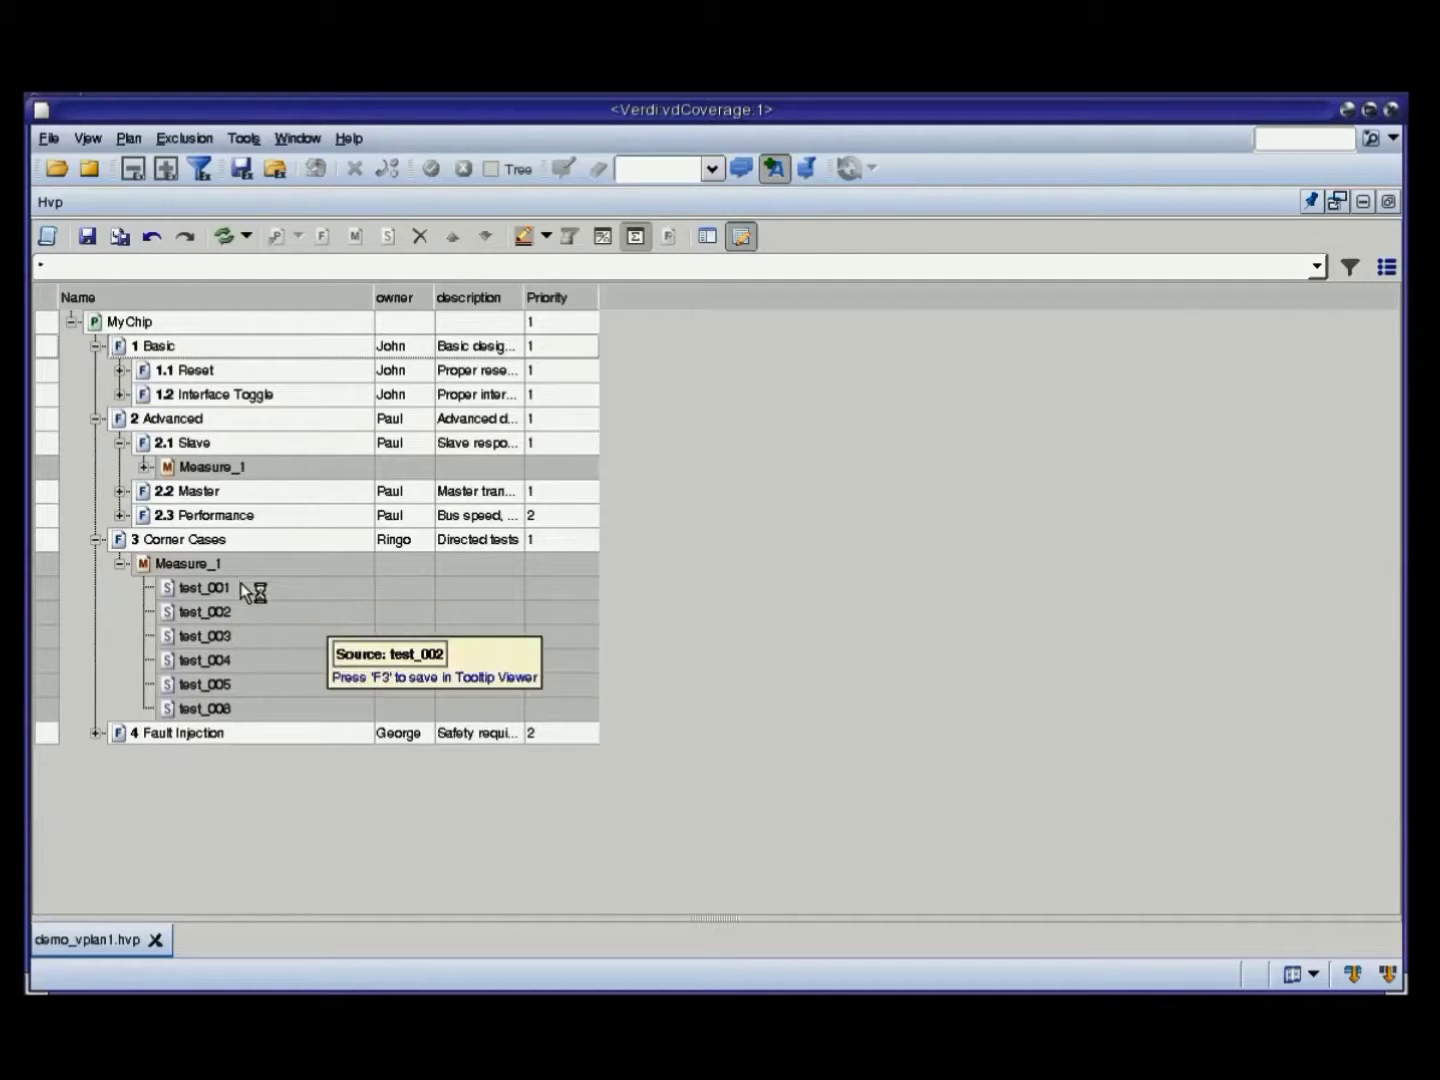
pyautogui.click(95, 733)
pyautogui.click(122, 757)
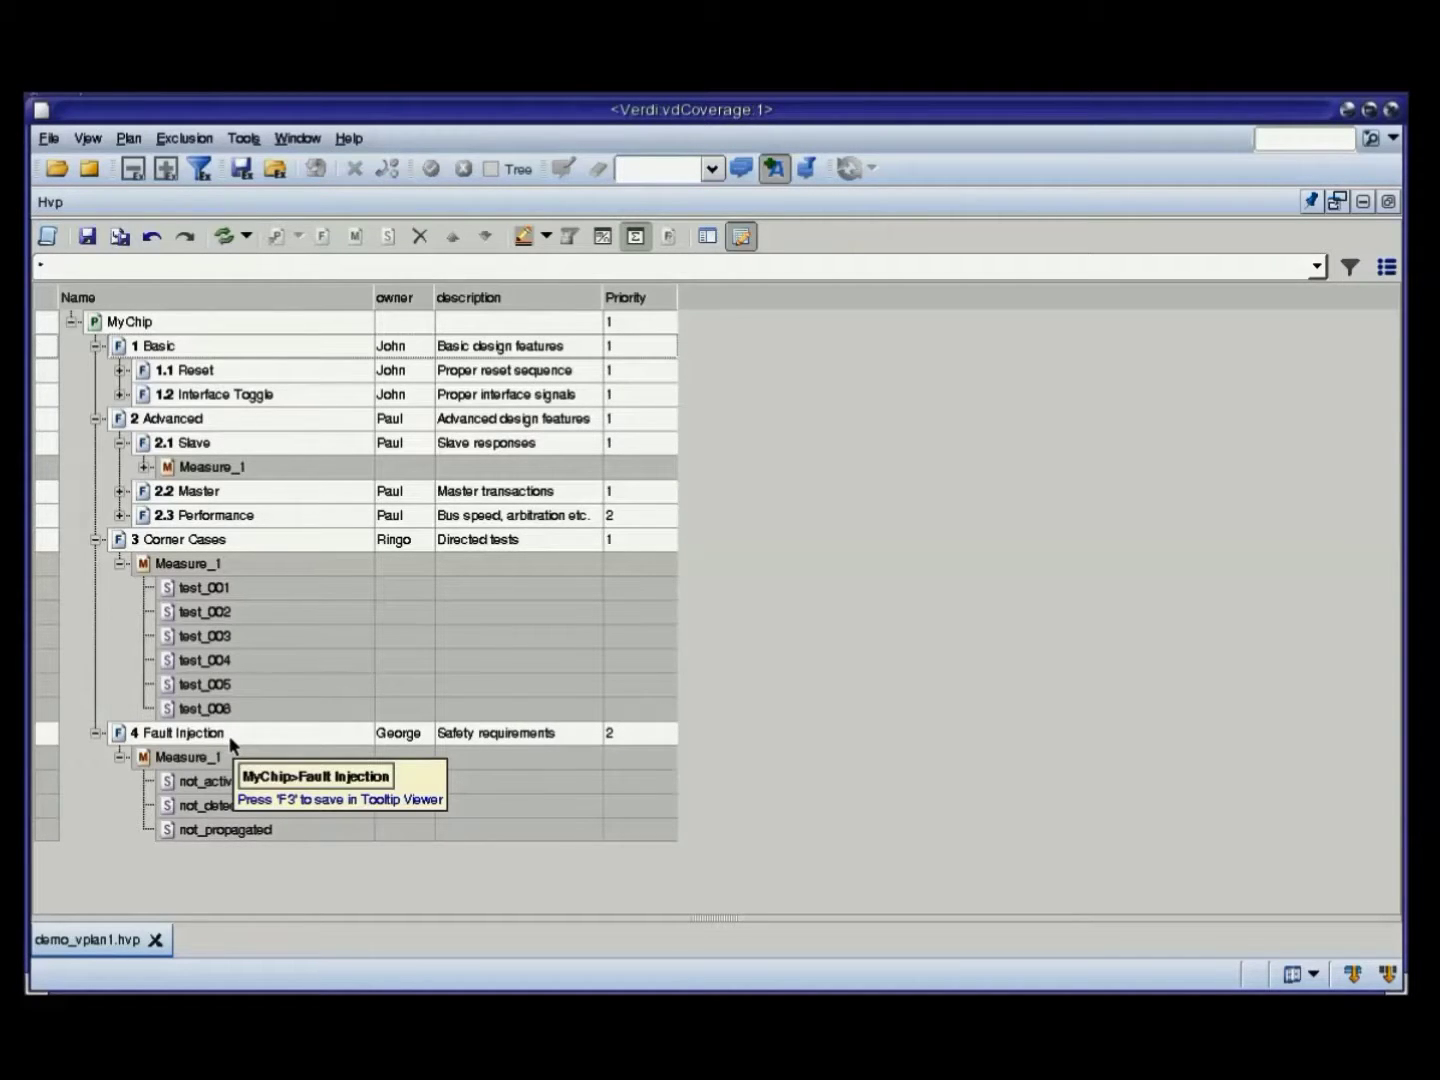
pyautogui.click(228, 238)
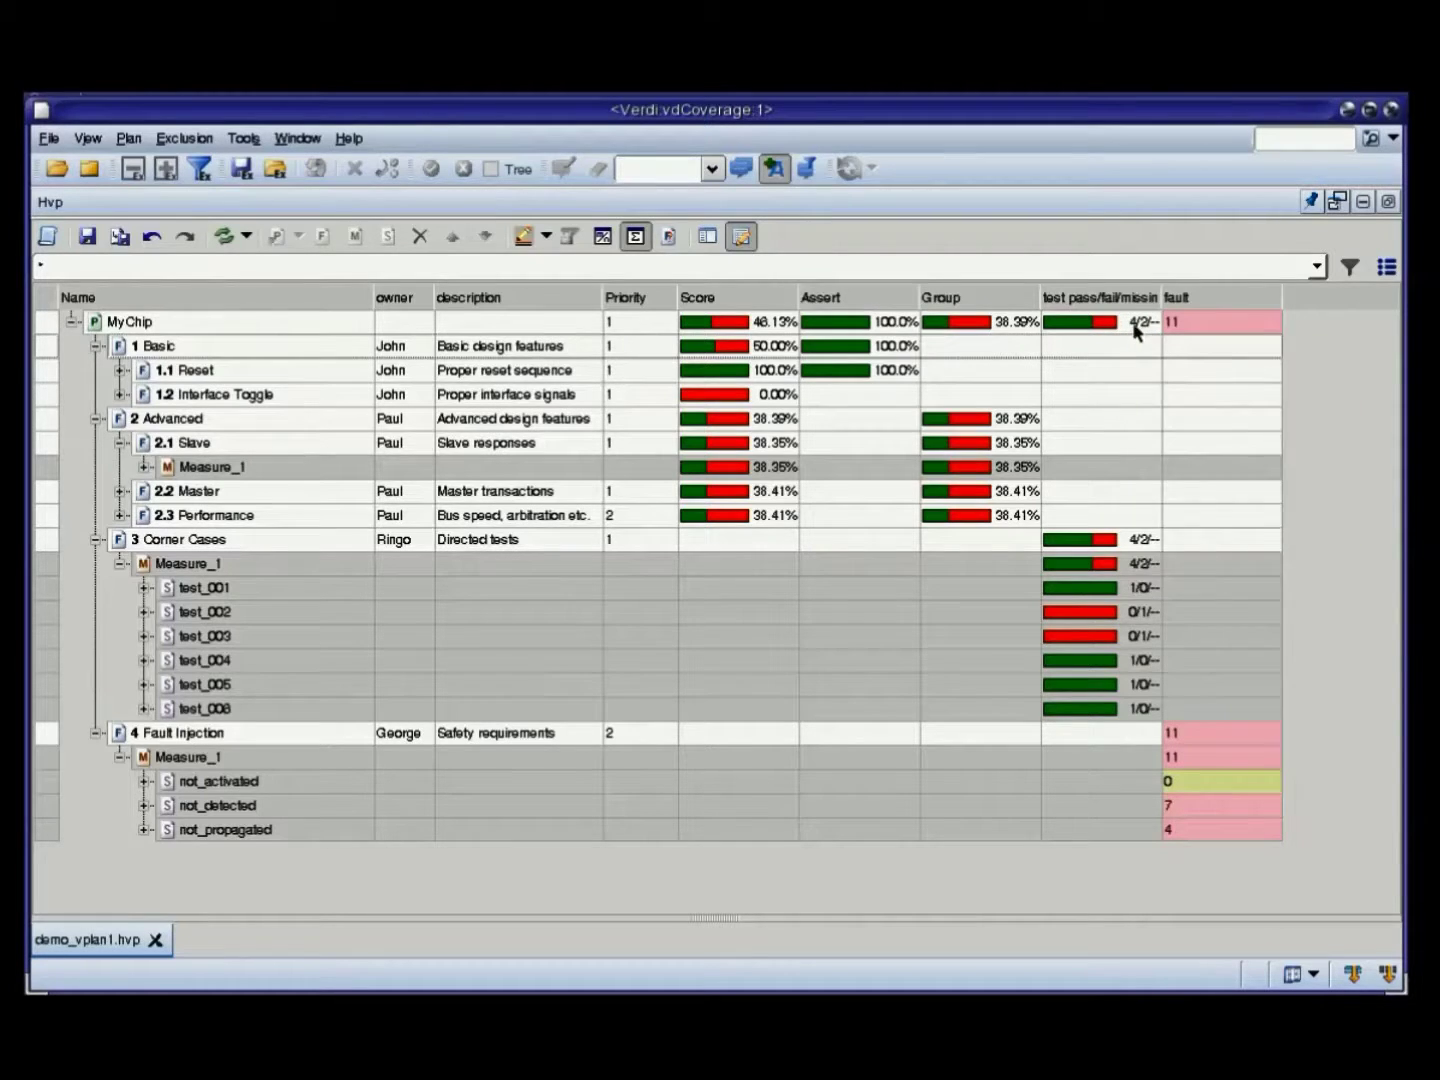
# Read the test and fault cell tooltips, then enable column filtering on the MyChip plan
pyautogui.moveTo(1137, 333)
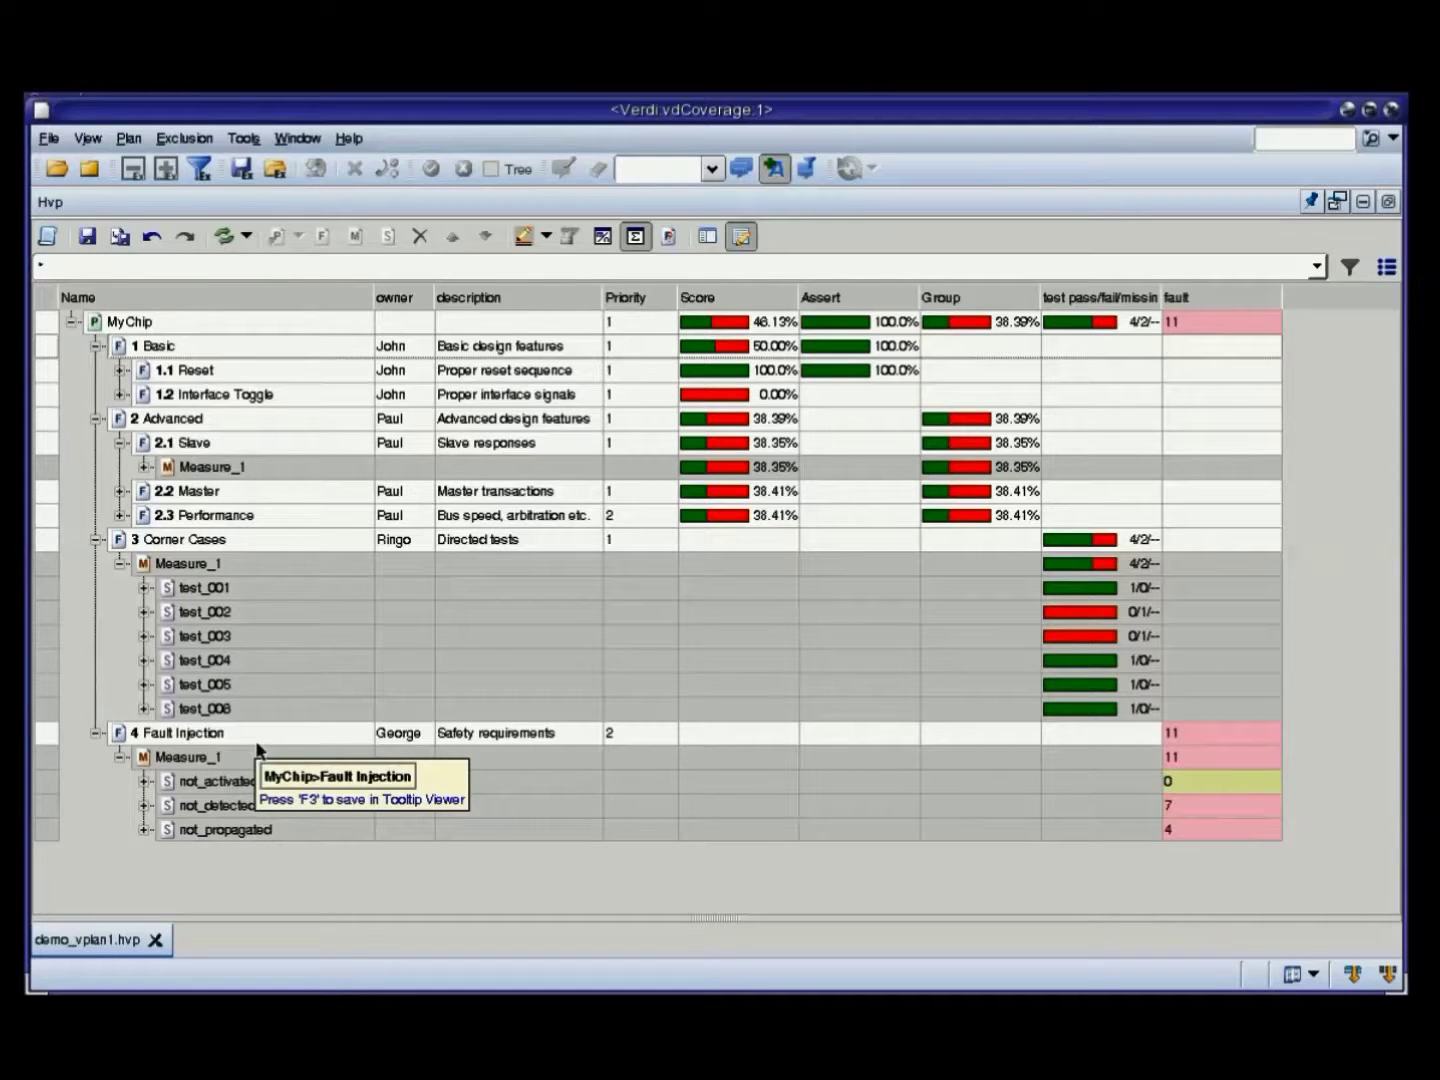
pyautogui.click(233, 766)
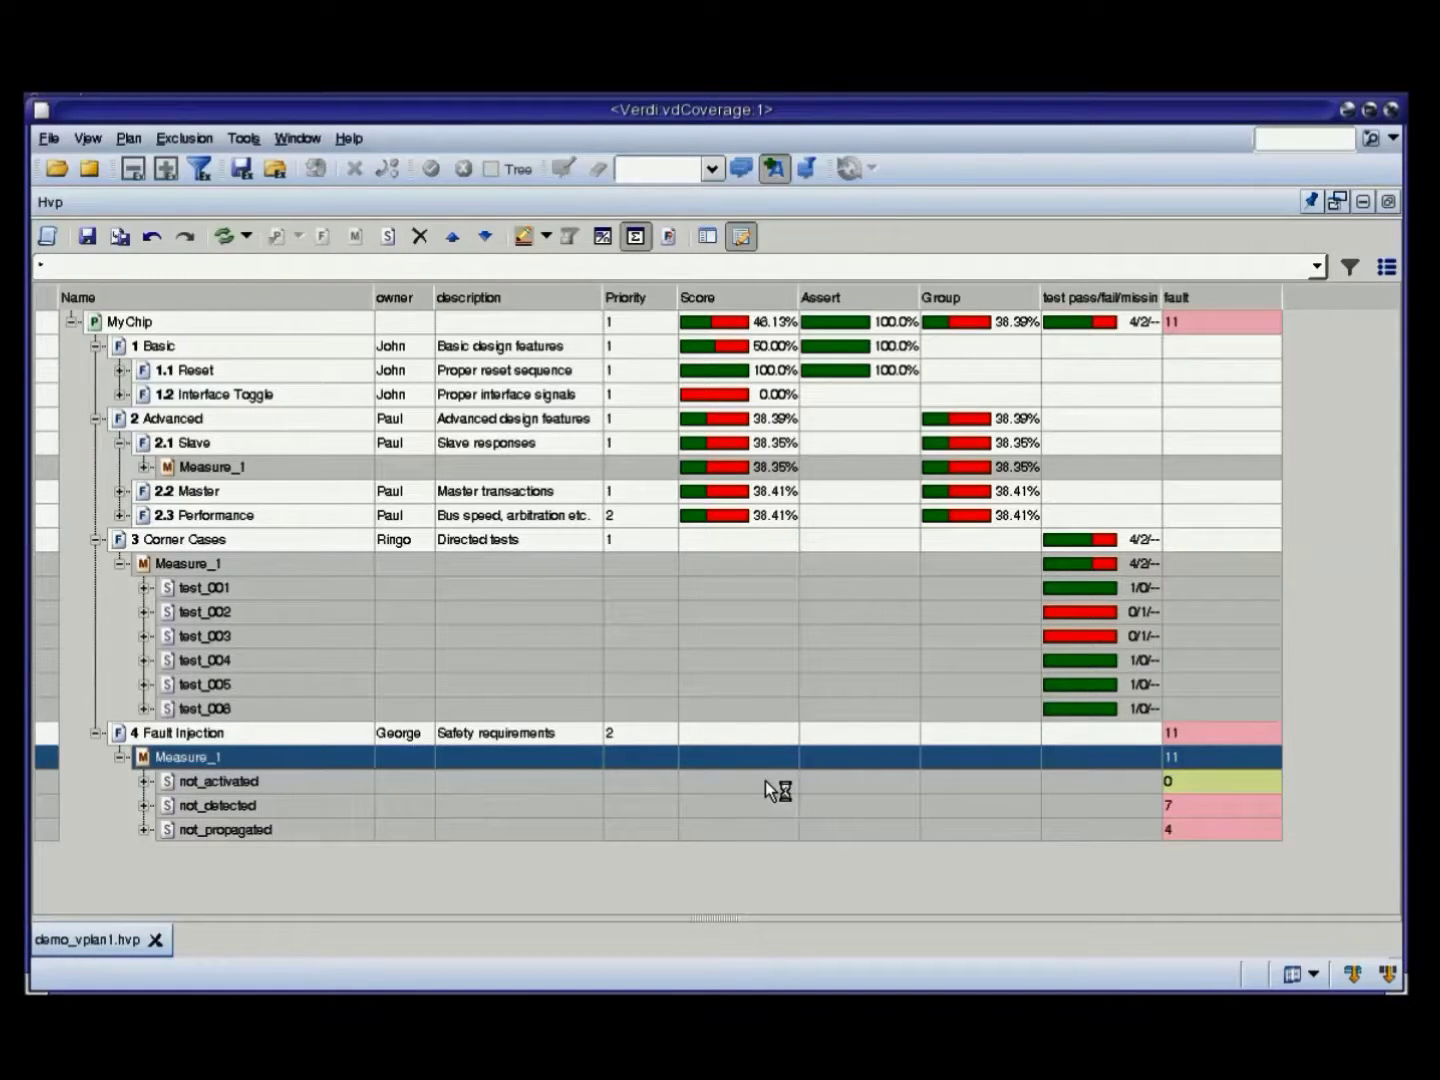
pyautogui.click(1220, 330)
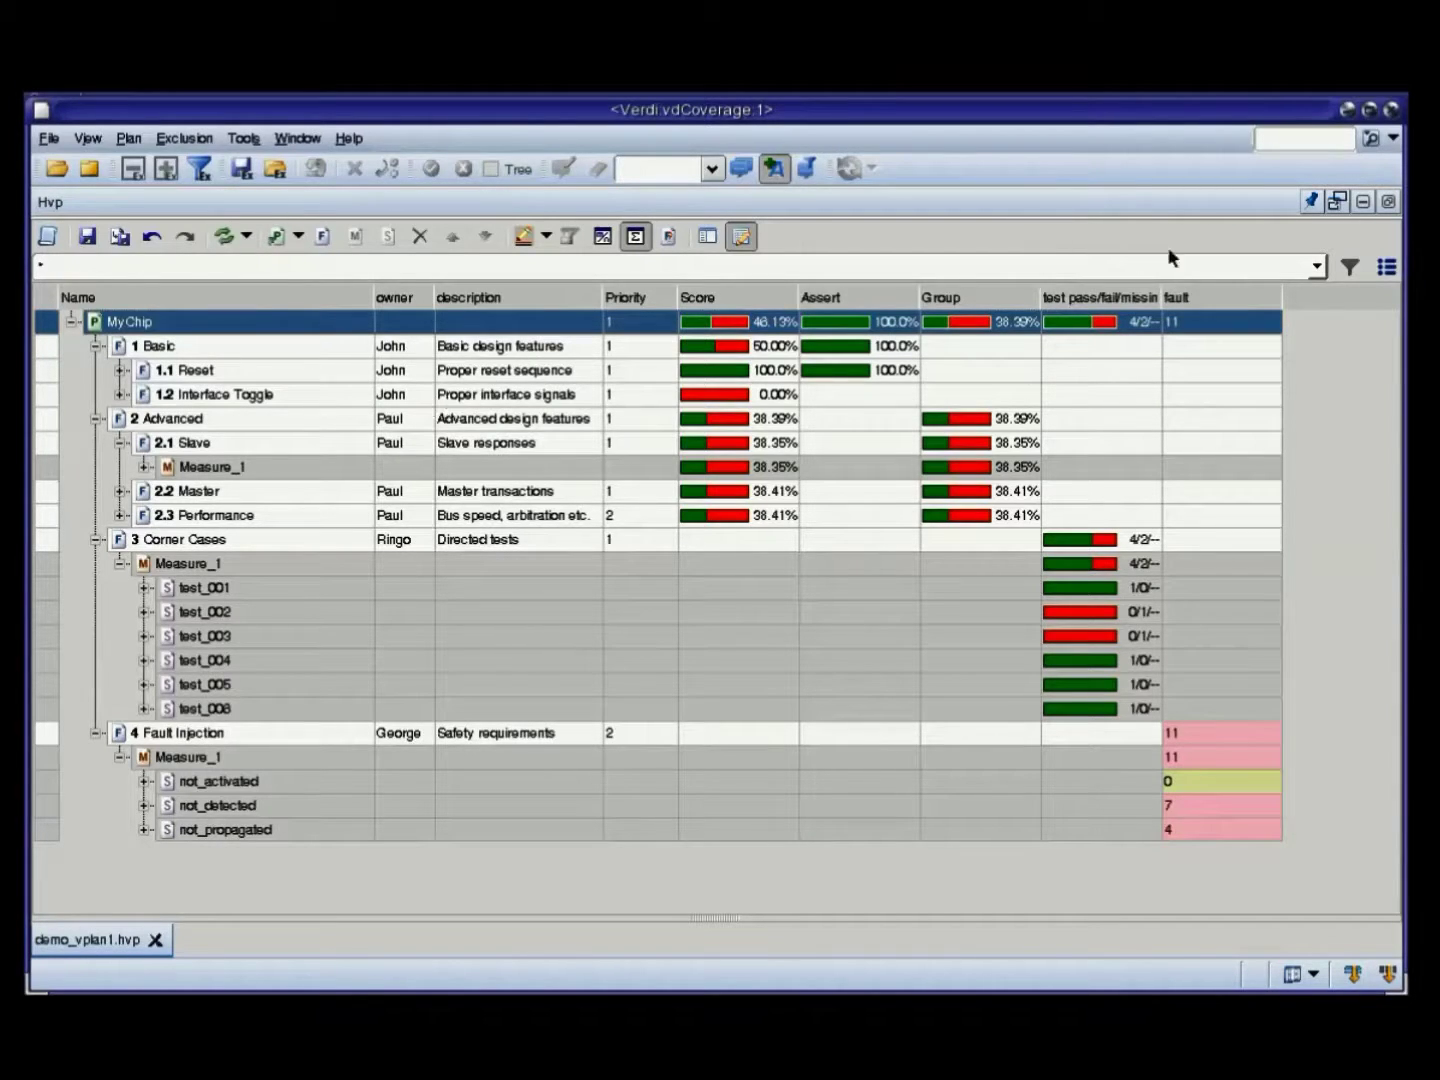
pyautogui.click(1352, 268)
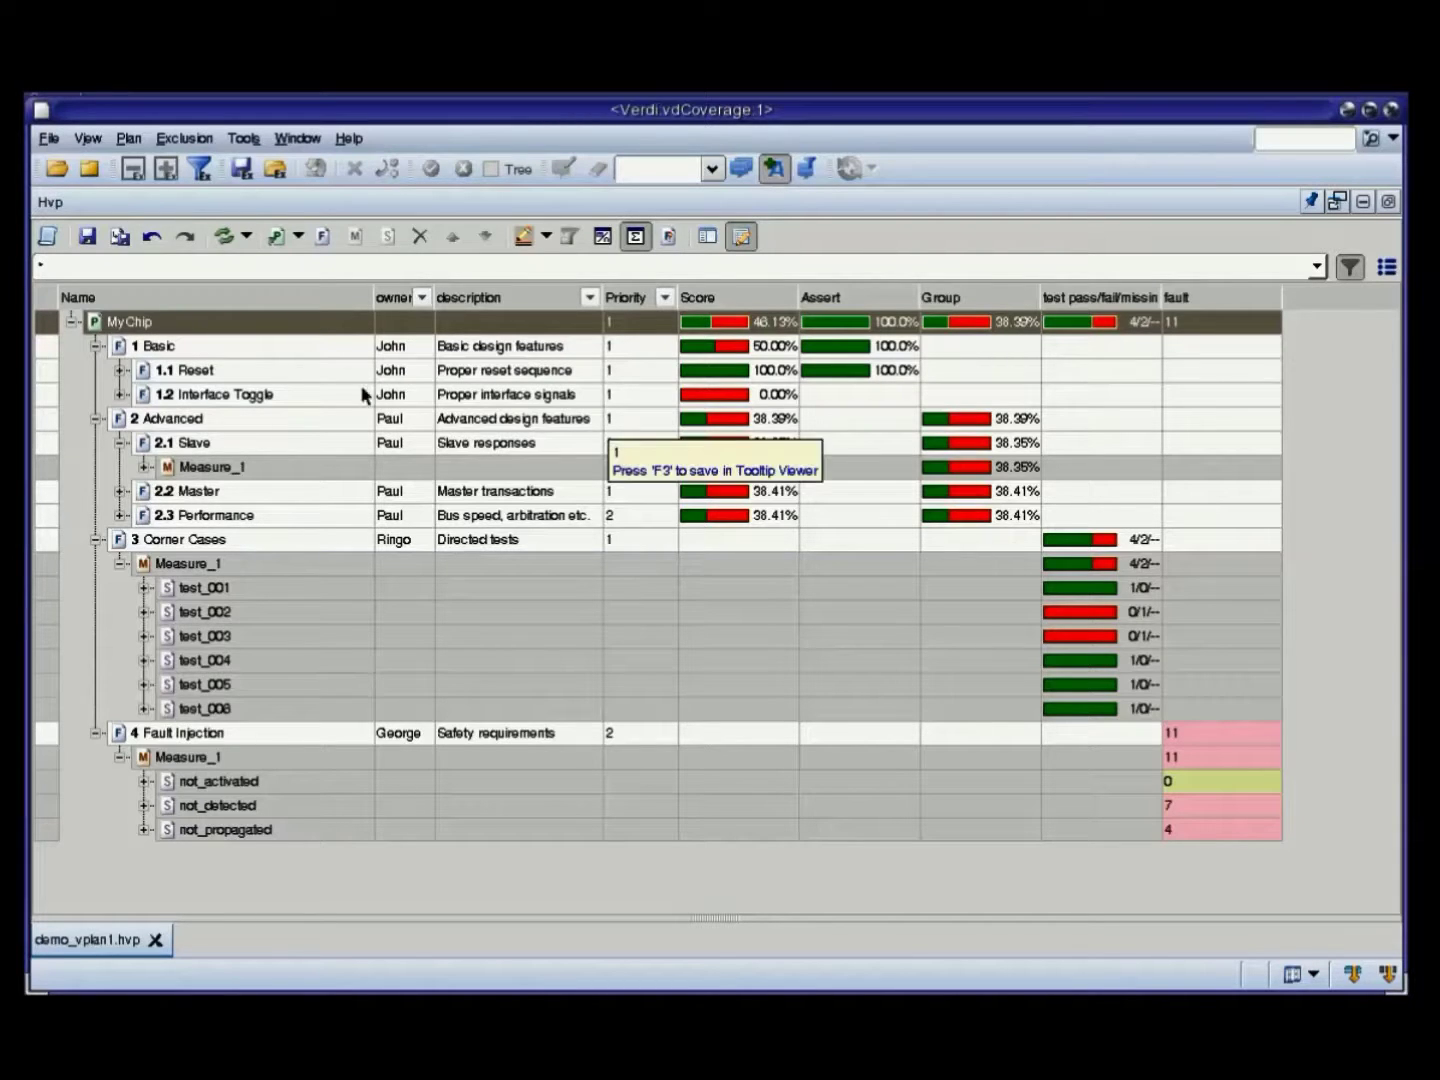
# Filter the owner column to John only, recalculate scores, then re-annotate the full plan
pyautogui.click(423, 300)
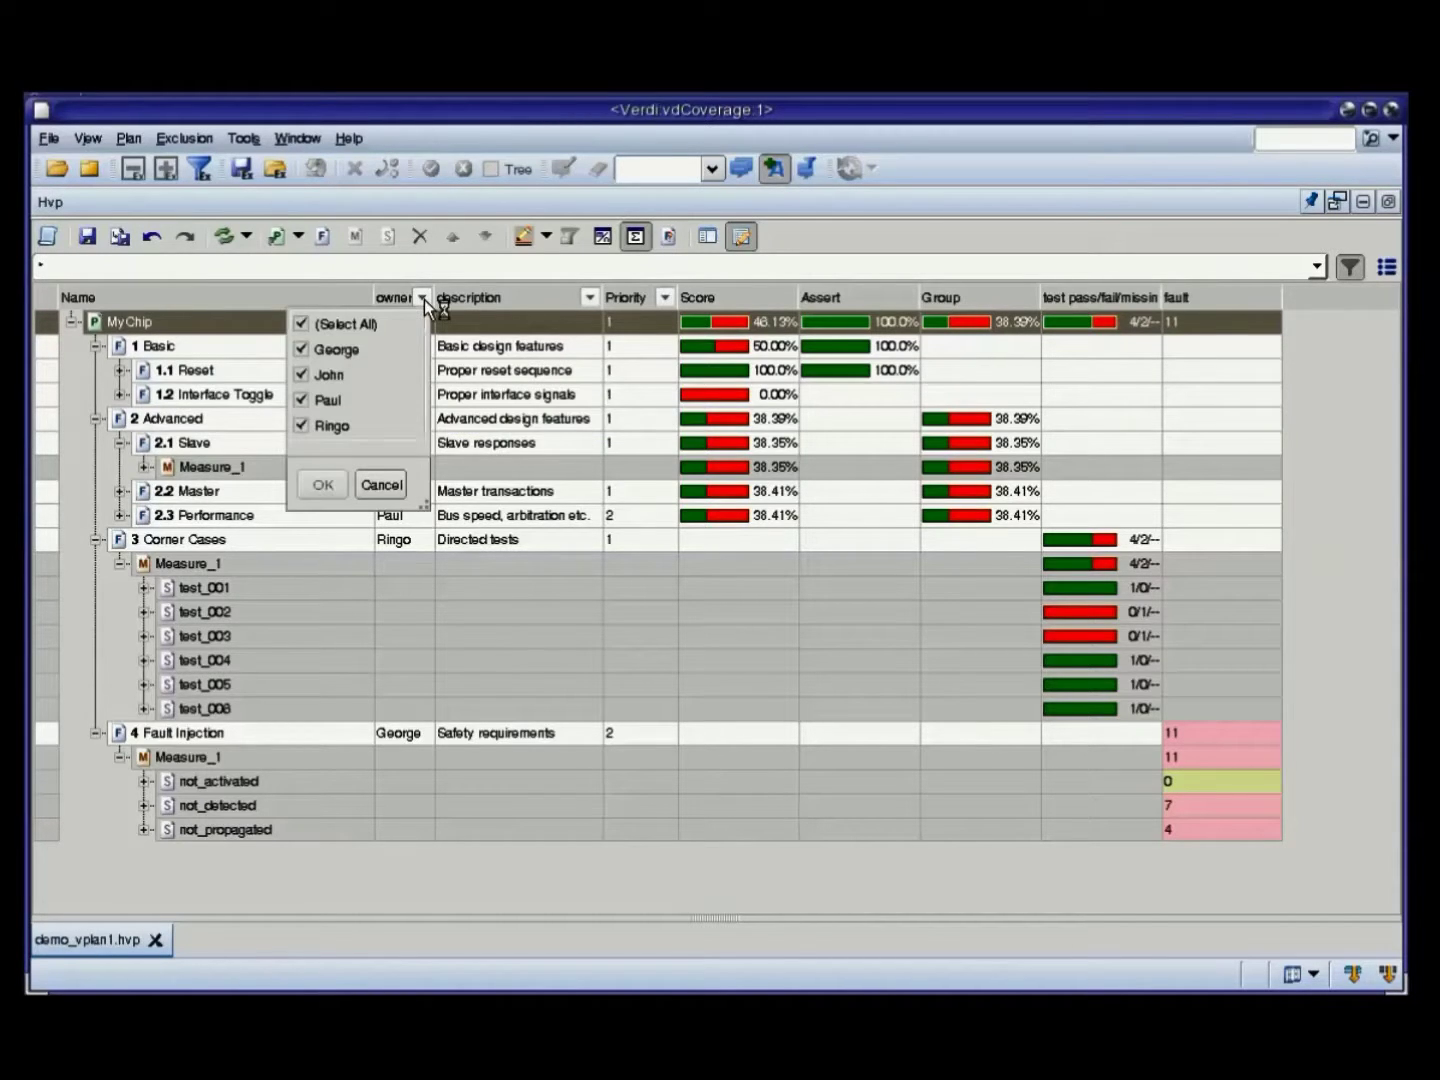
pyautogui.click(336, 325)
pyautogui.click(303, 374)
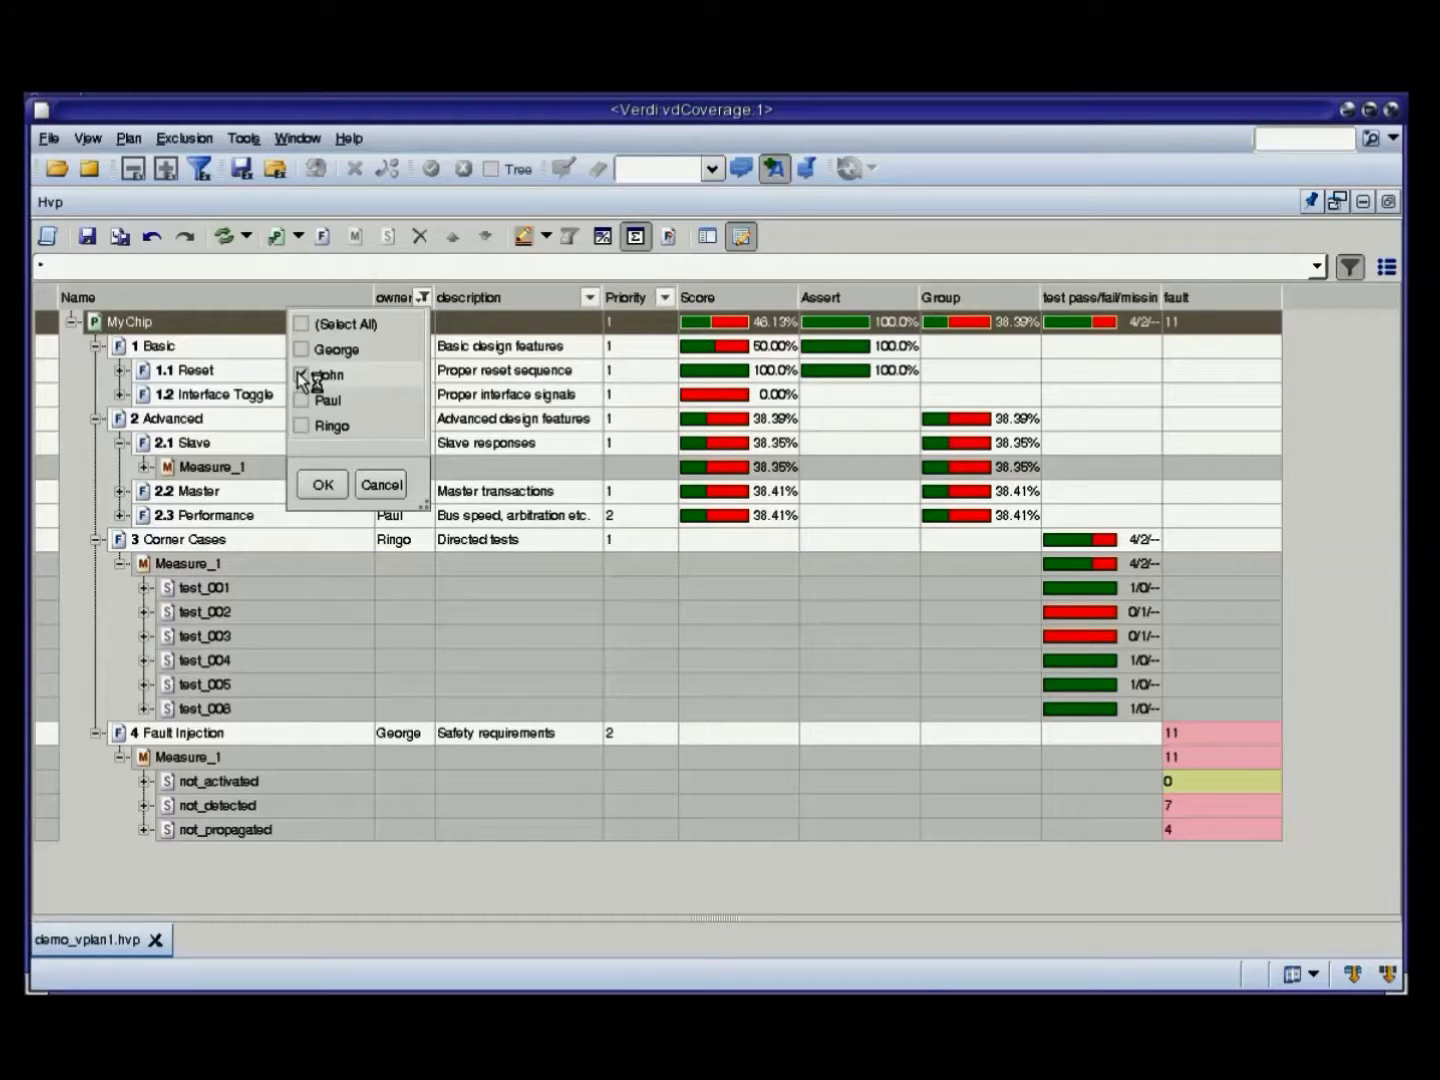
pyautogui.click(320, 487)
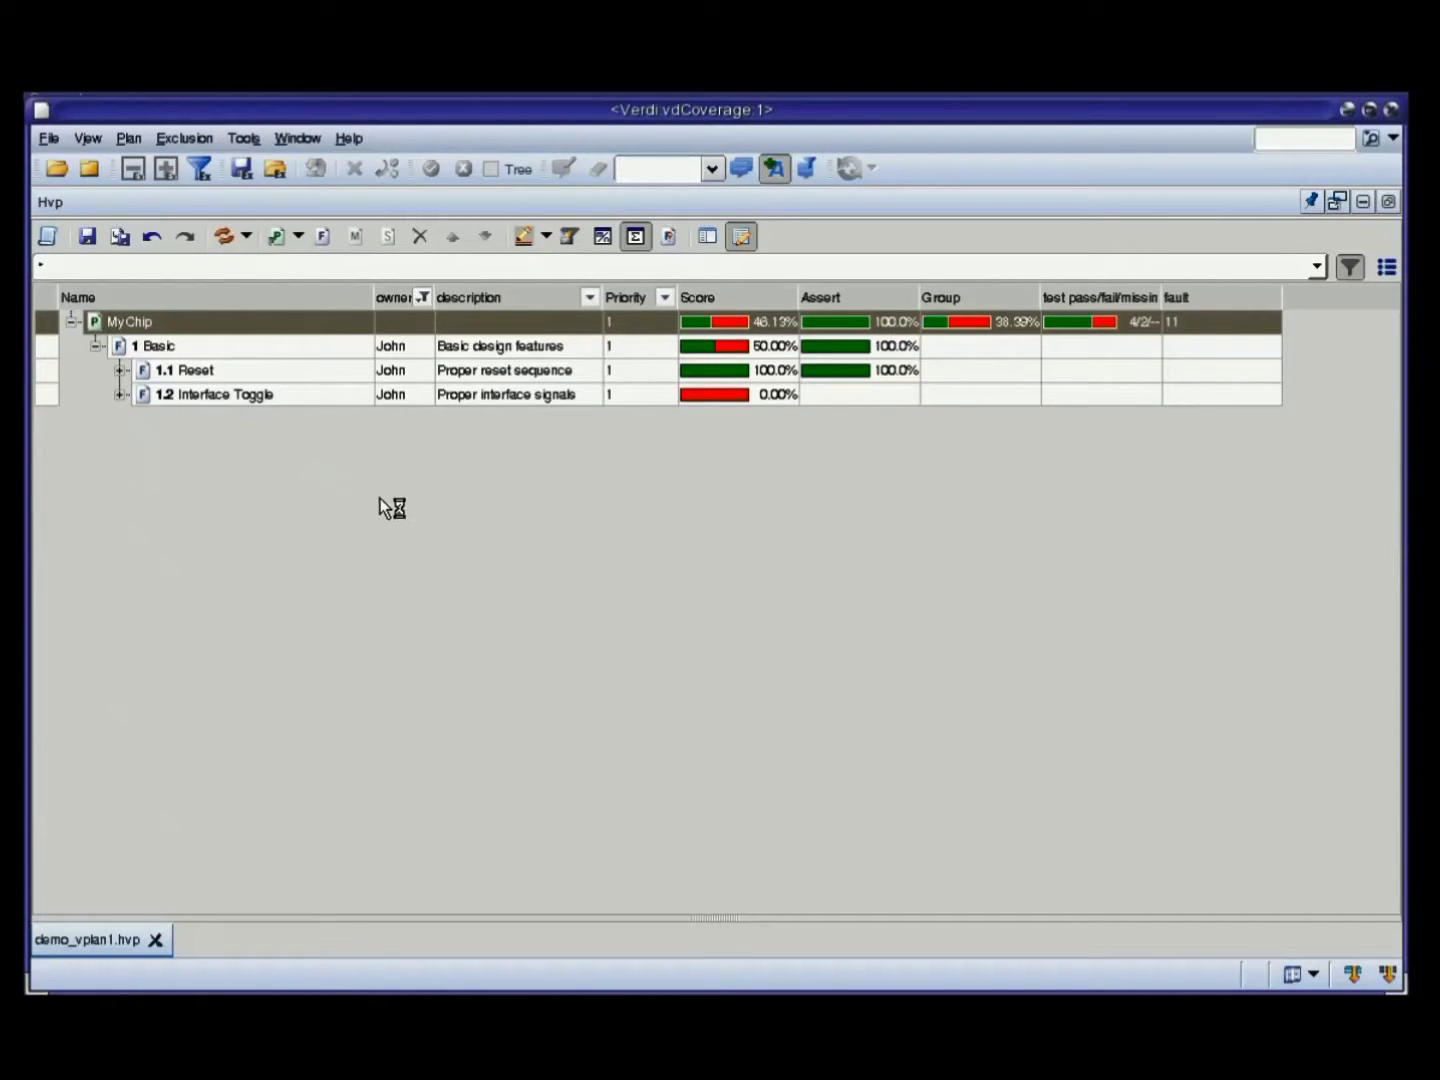
pyautogui.click(223, 237)
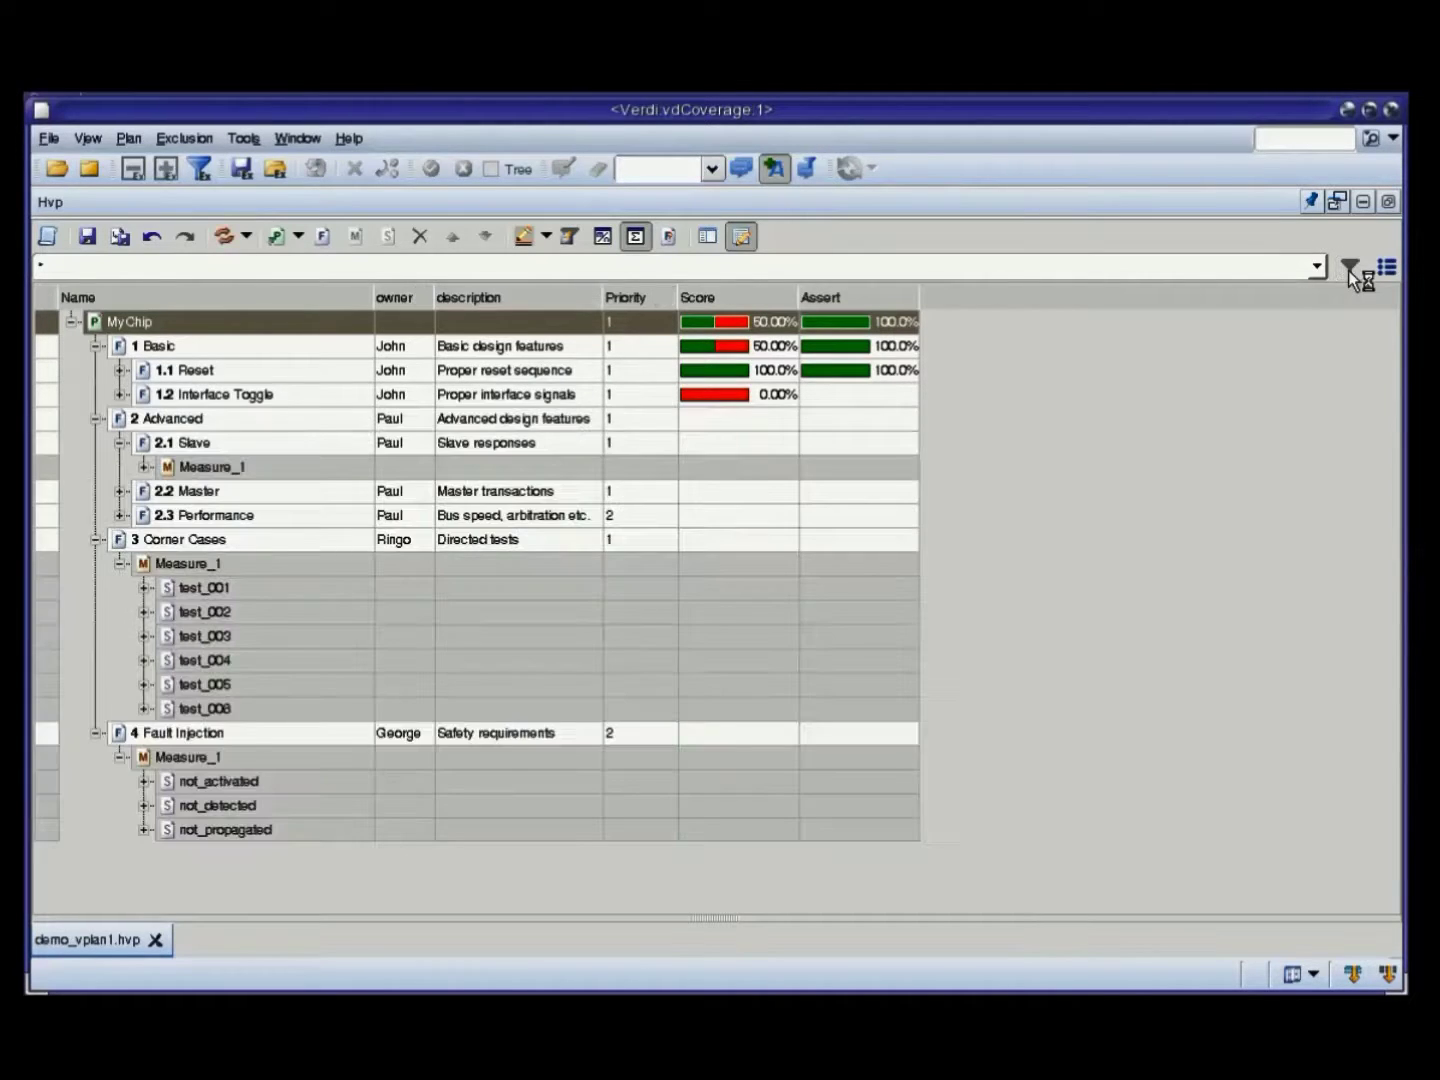
pyautogui.click(229, 235)
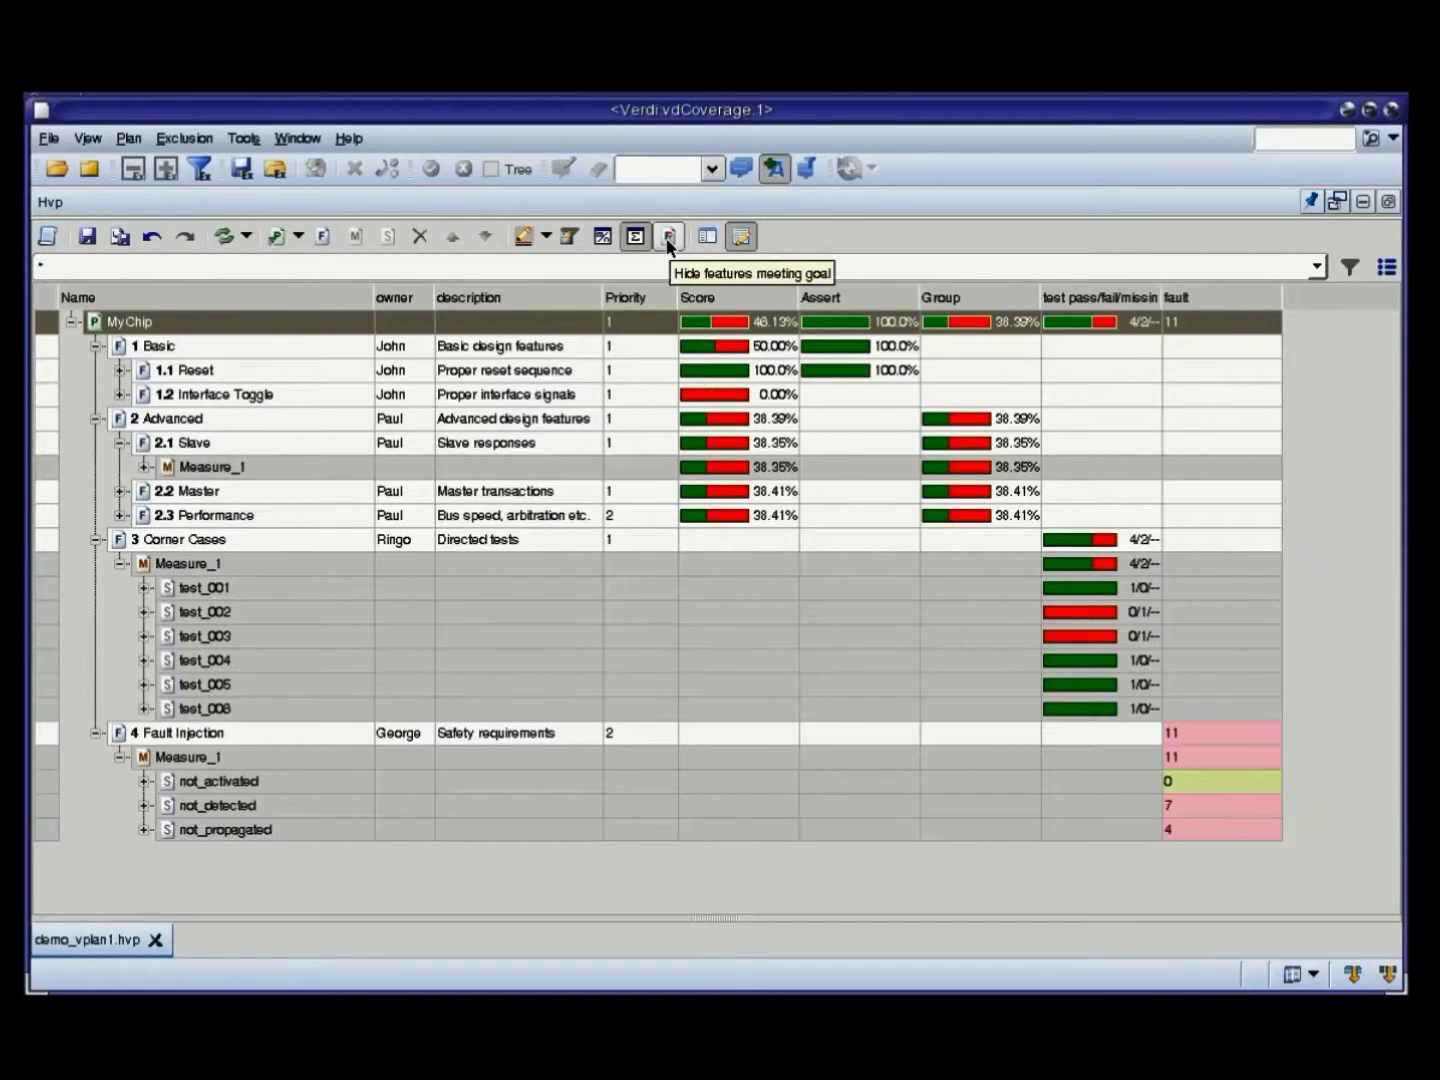
# Toggle Hide features meeting goal off again, then open the first xbus_slave_monitor cover group under 2.1 Slave
pyautogui.click(301, 373)
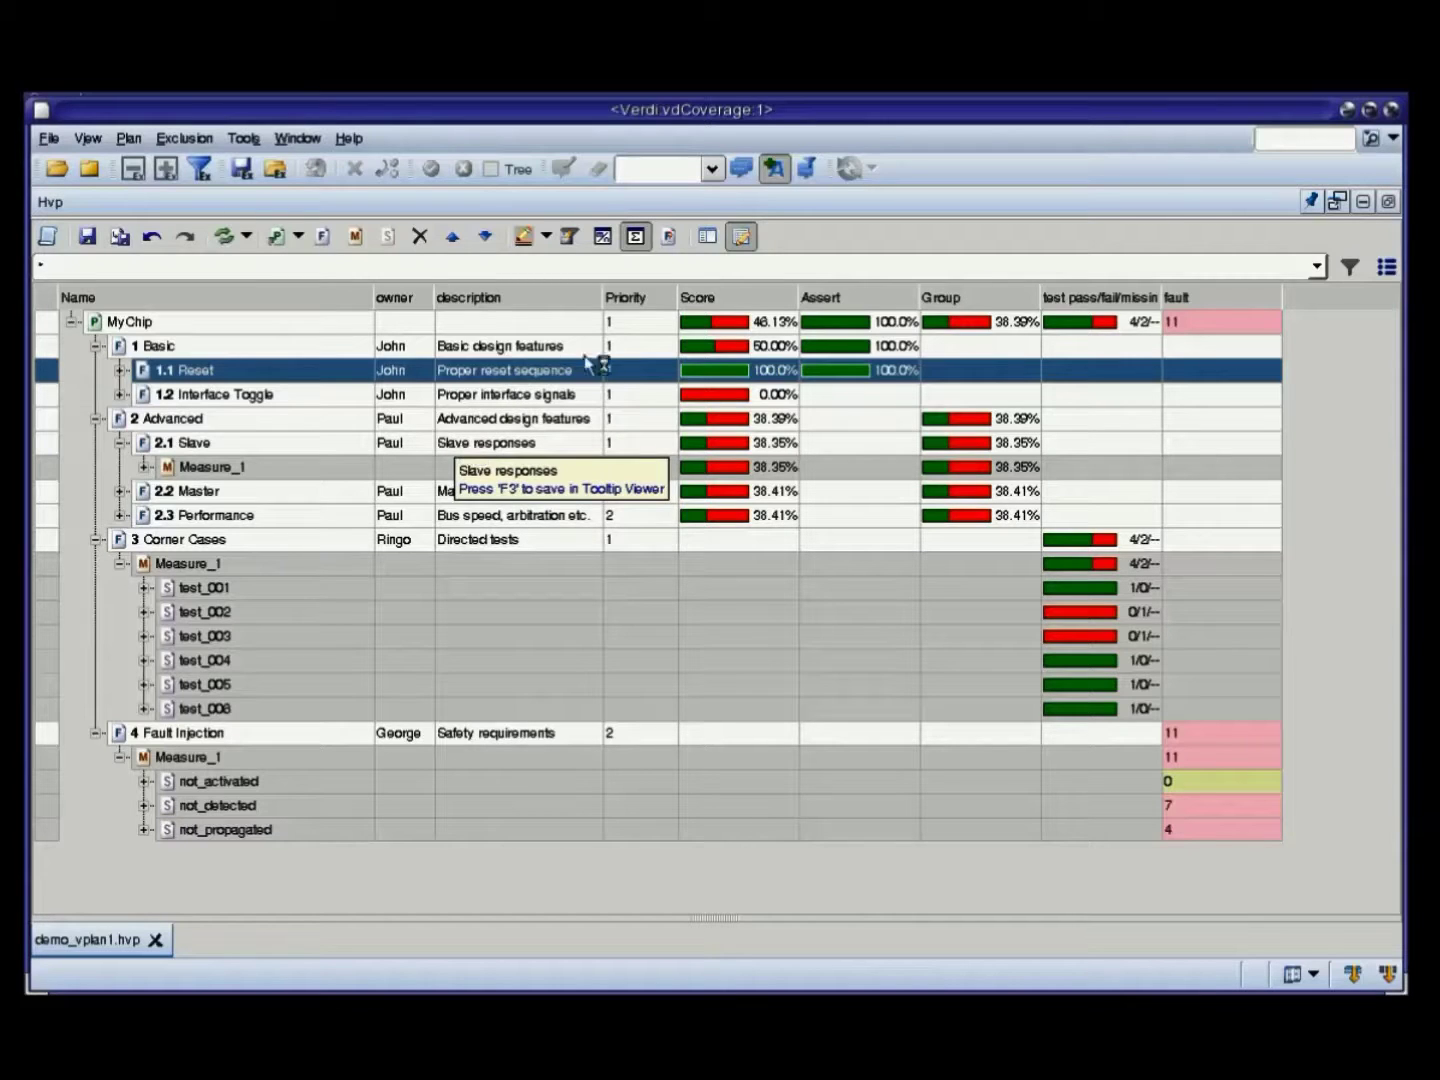
pyautogui.click(671, 238)
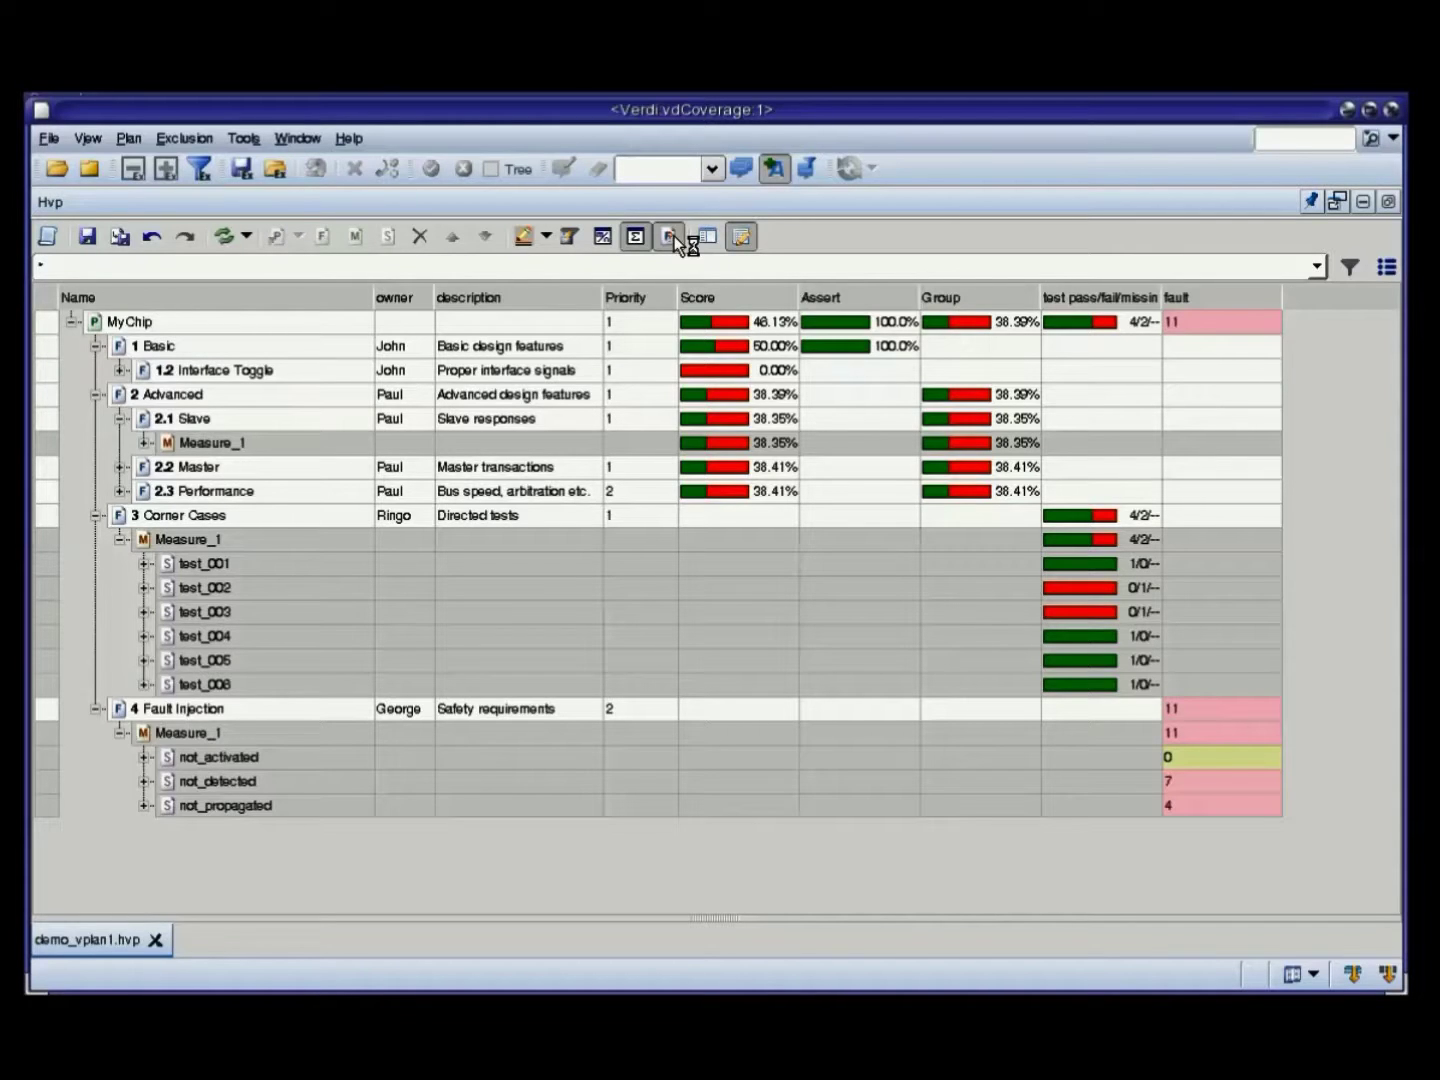
pyautogui.click(674, 236)
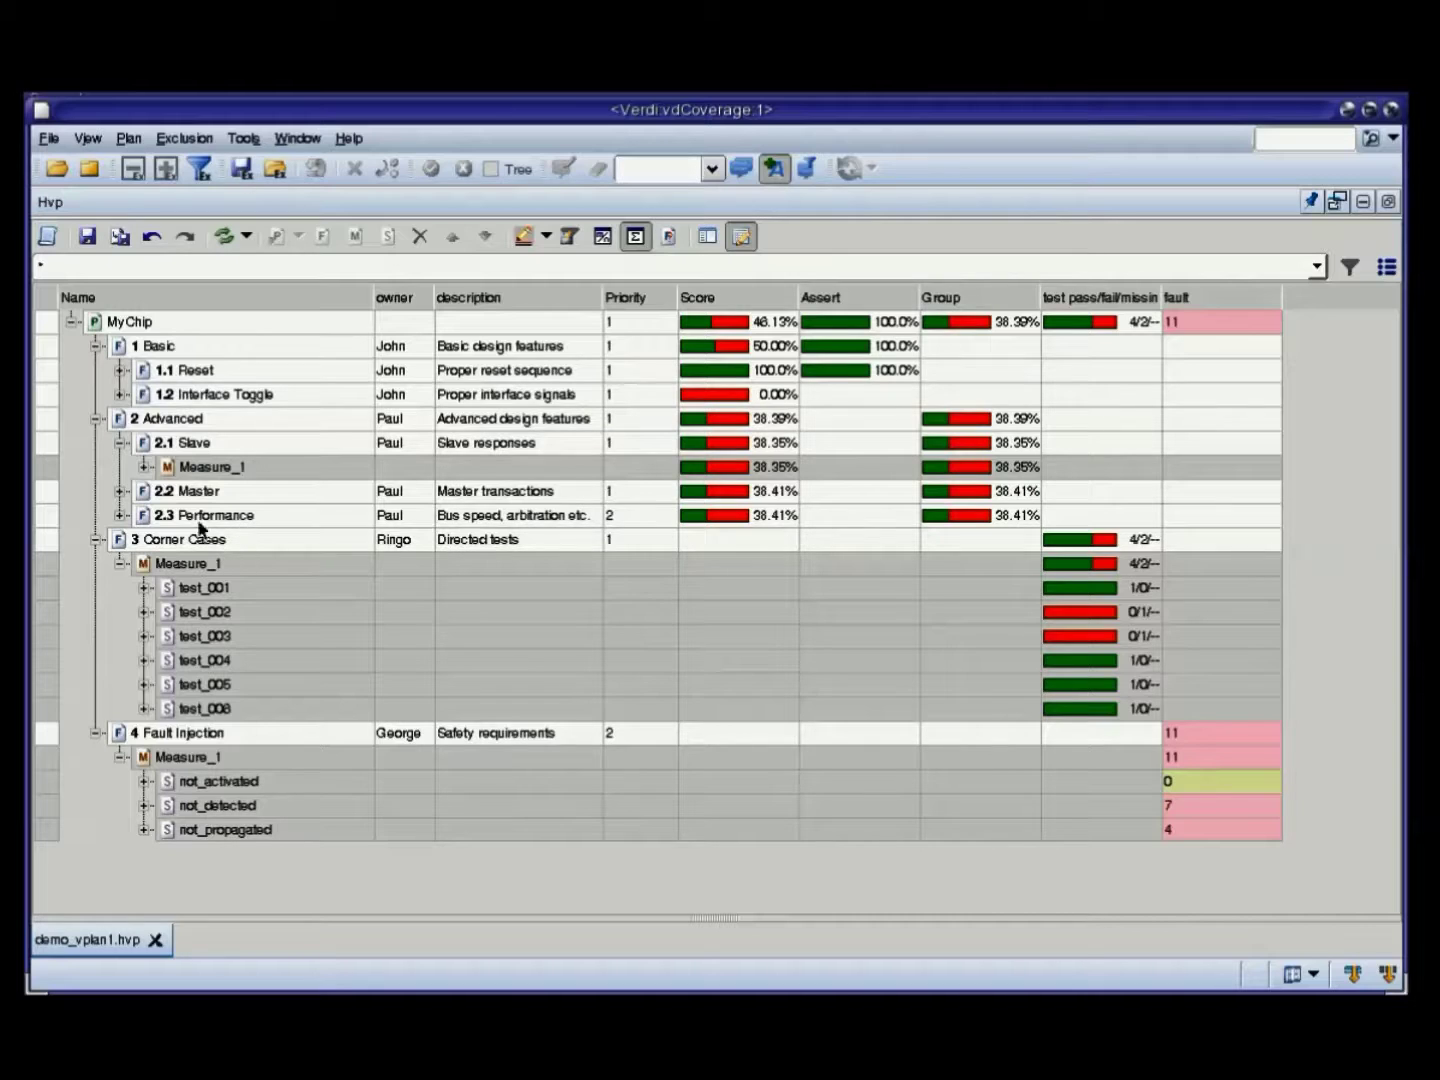
pyautogui.click(145, 467)
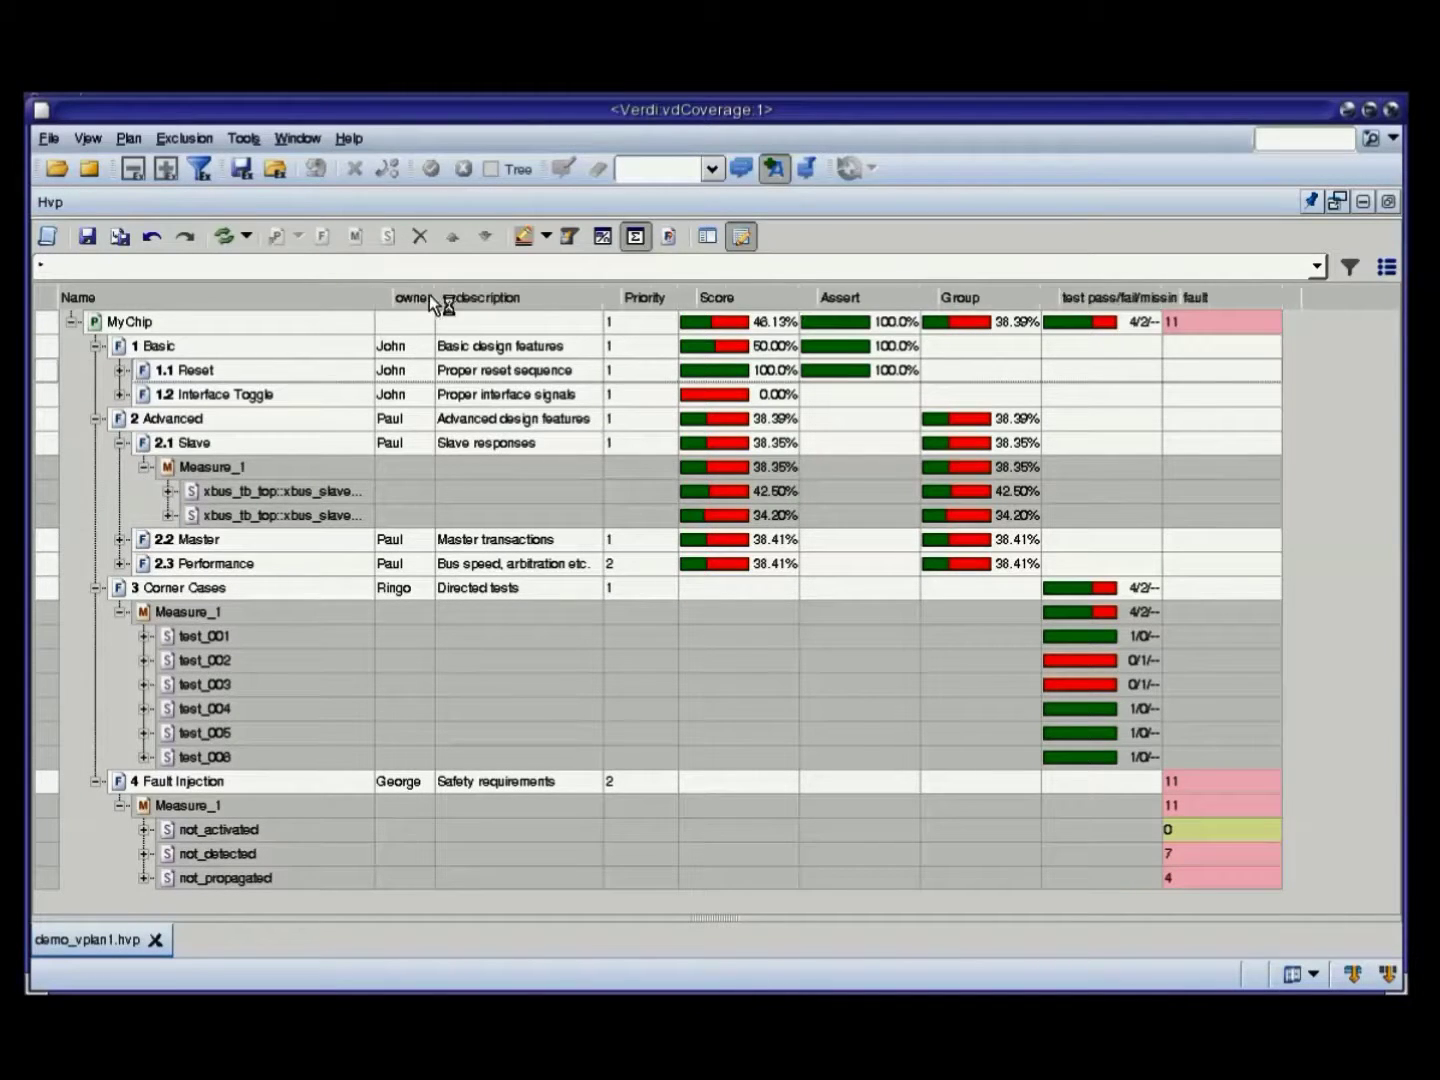
pyautogui.moveTo(429, 297); pyautogui.dragTo(432, 297)
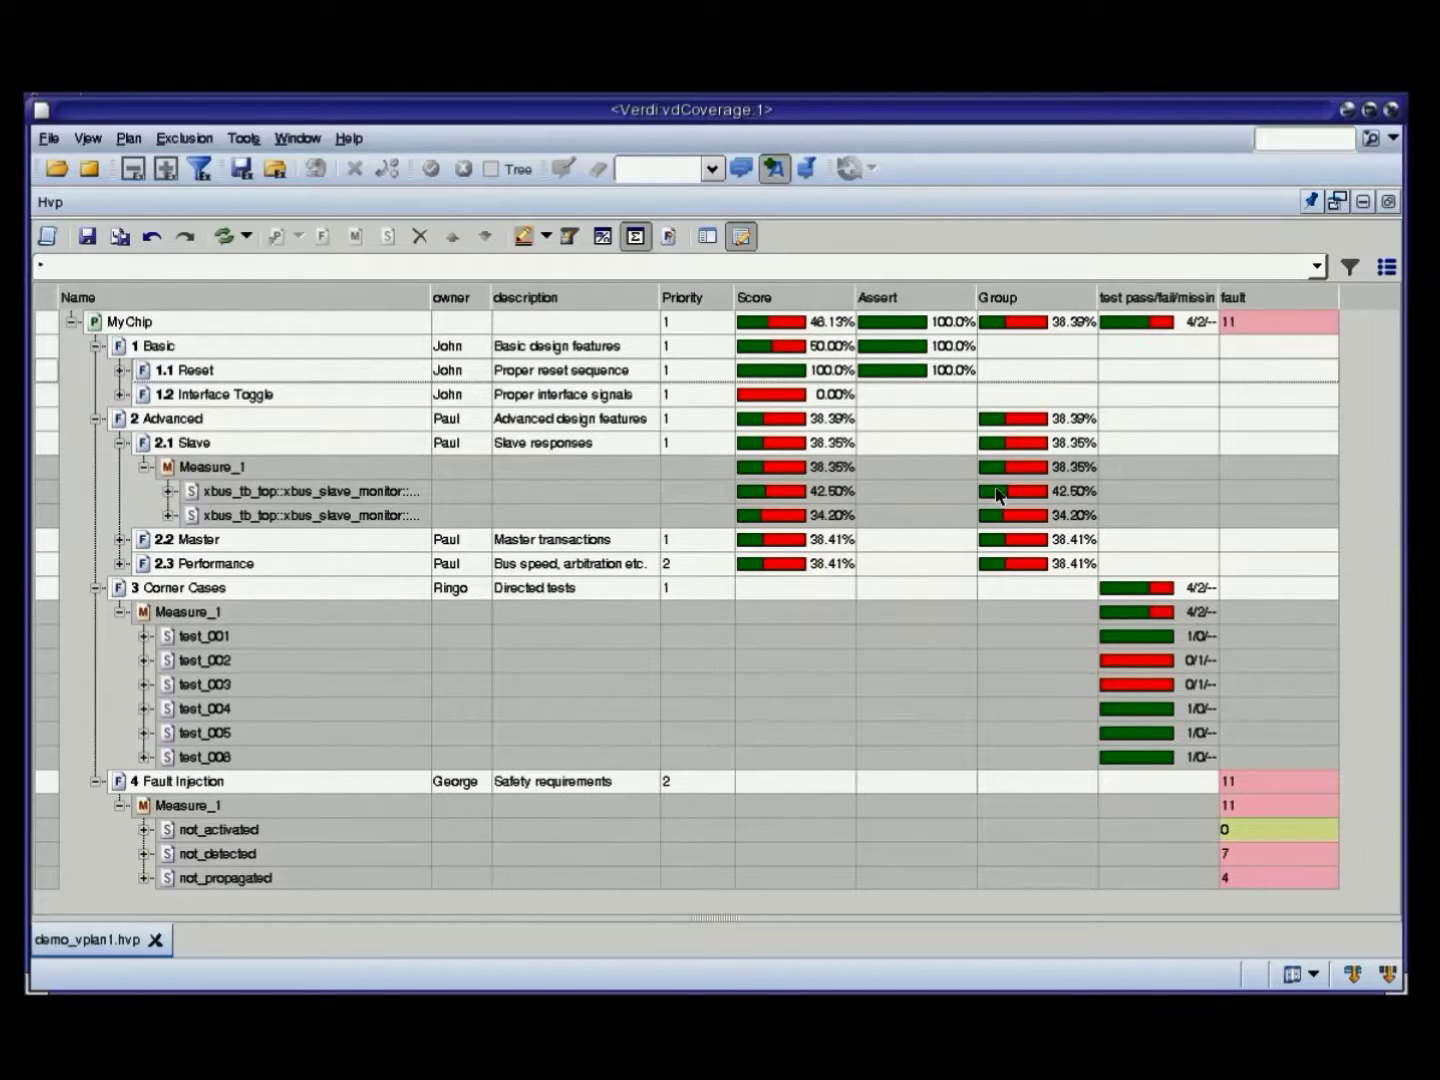
pyautogui.click(364, 491)
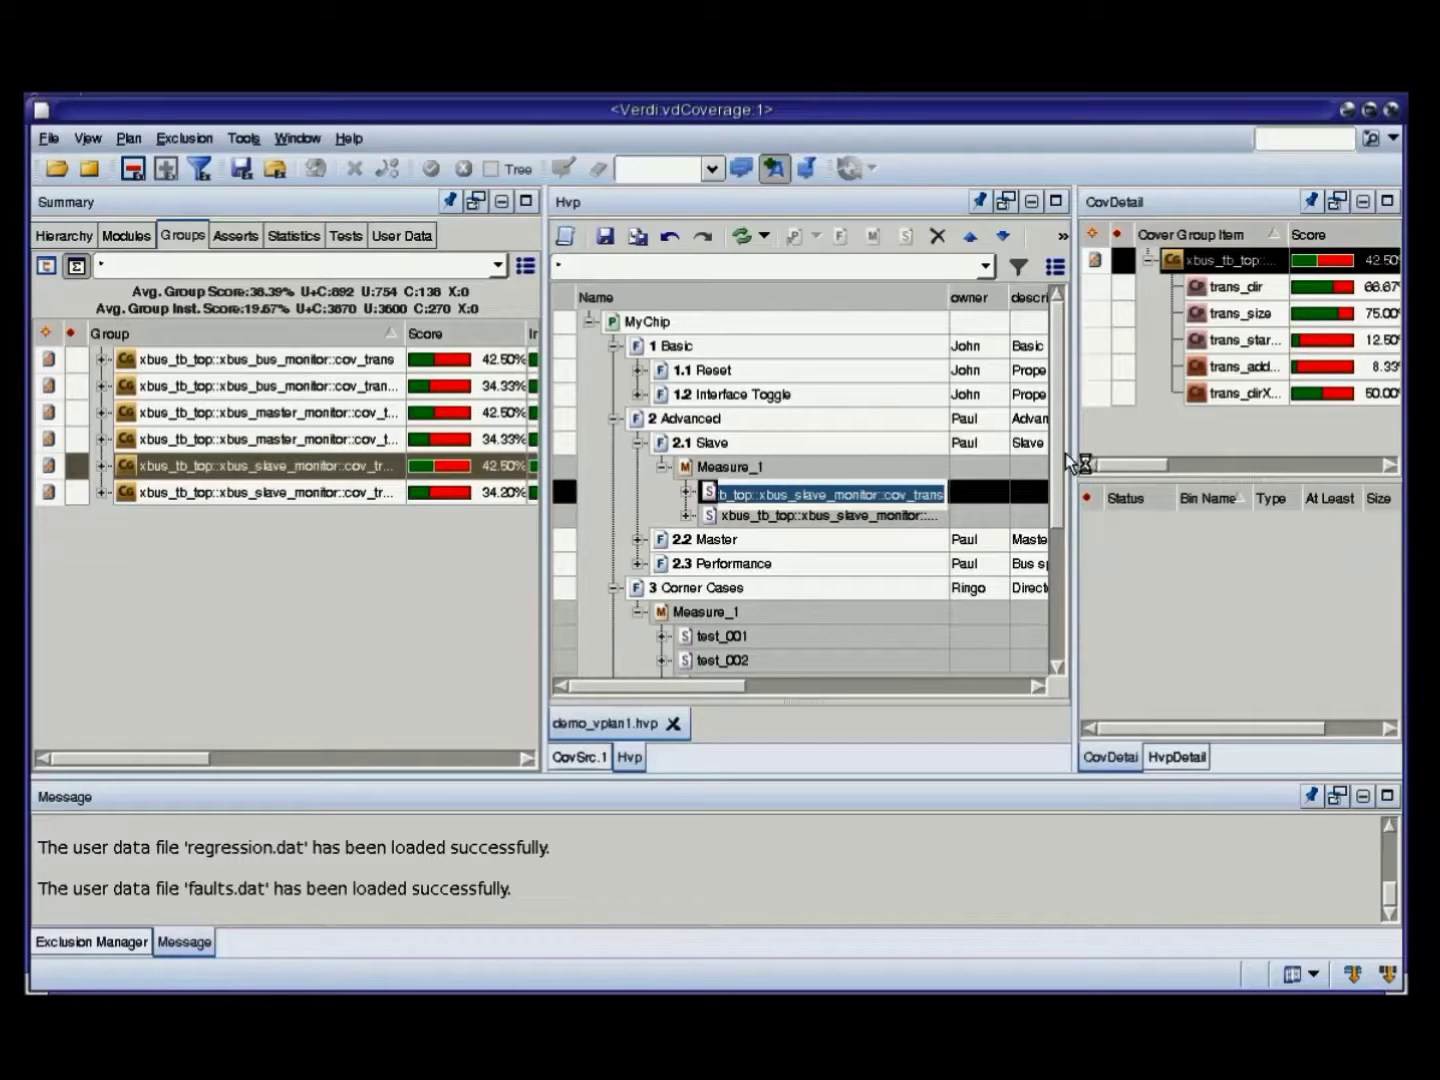
# Widen CovDetail, inspect trans_dir's bins including unhit auto_NOP, then maximize the plan view
pyautogui.moveTo(1076, 493); pyautogui.dragTo(730, 494)
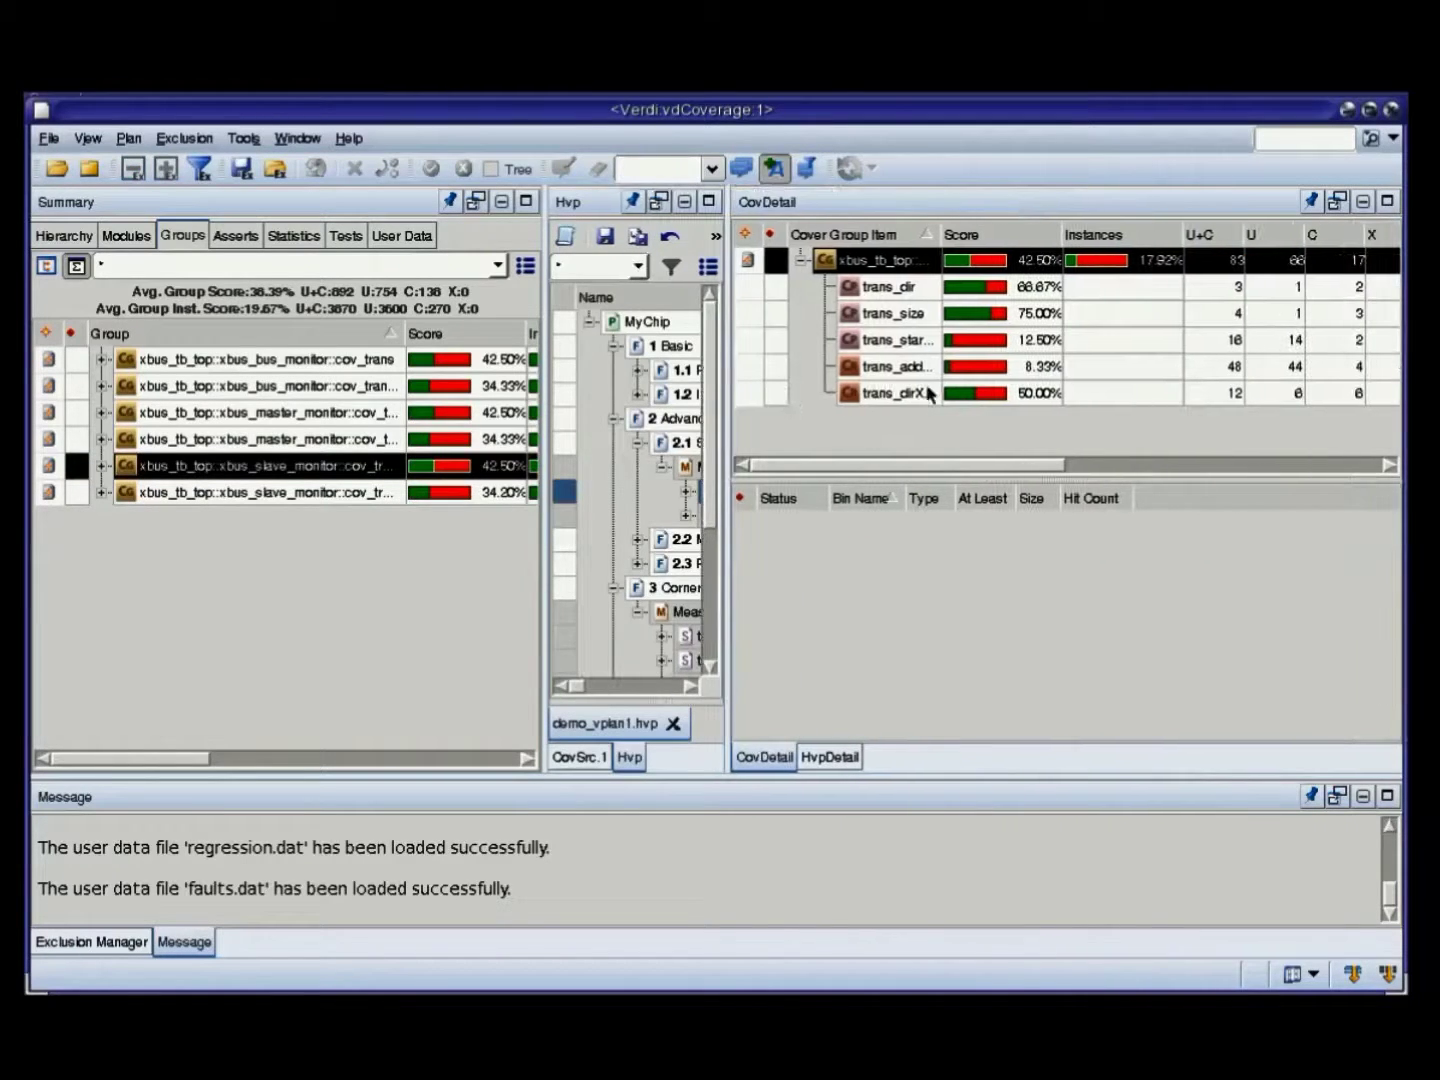
pyautogui.click(905, 298)
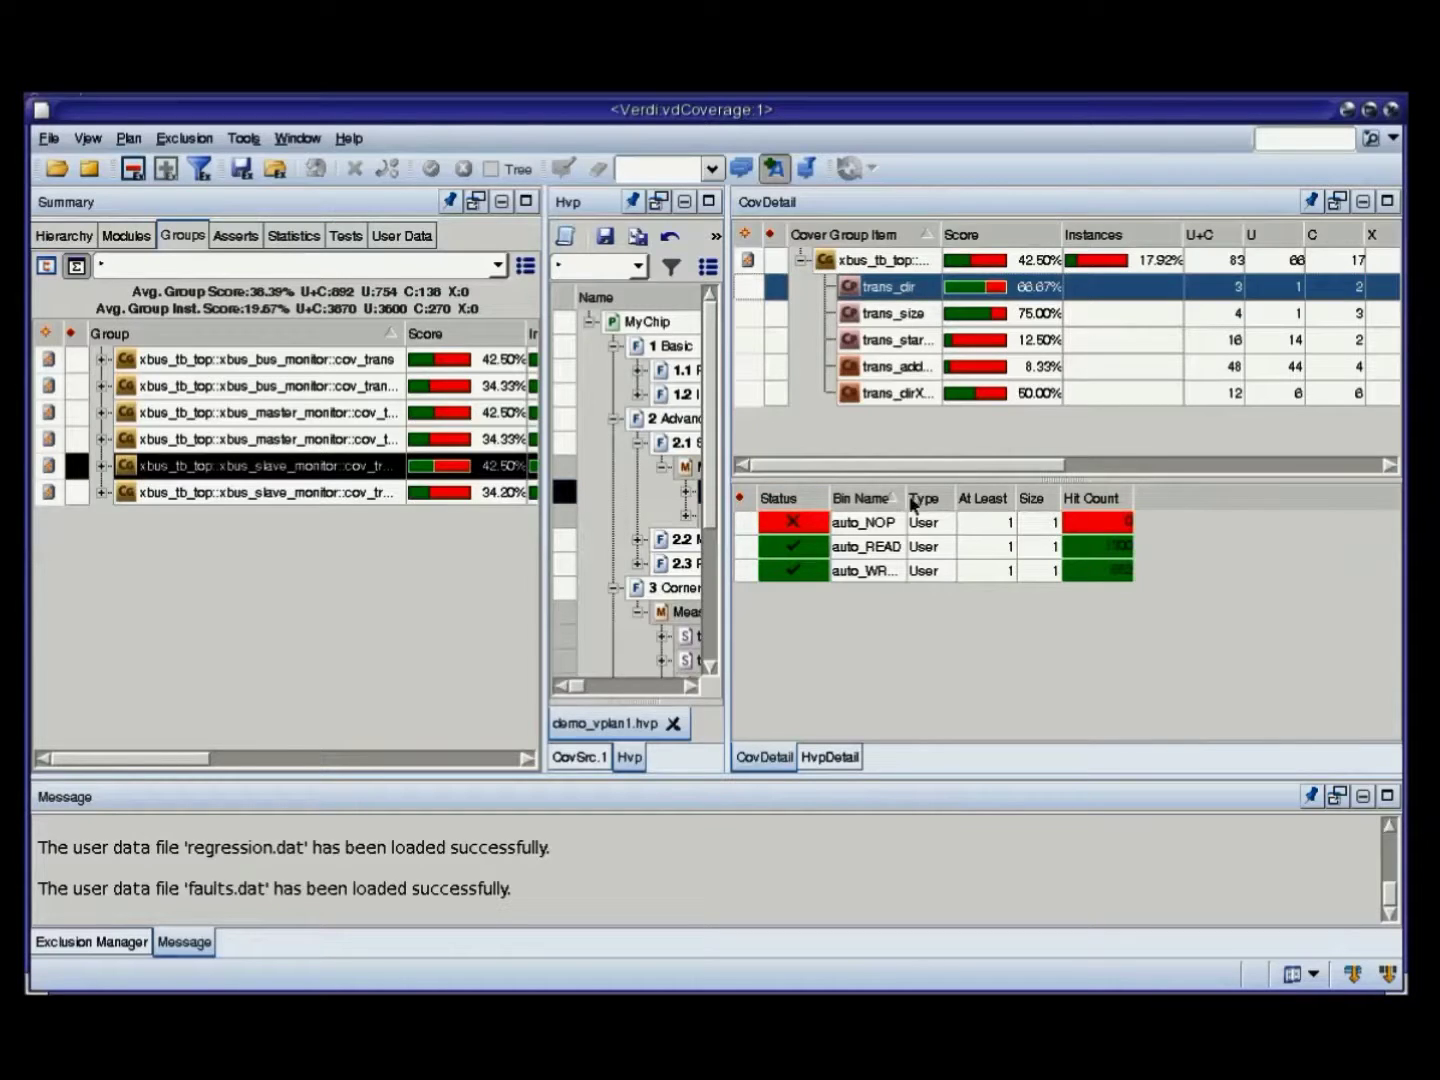
pyautogui.click(887, 534)
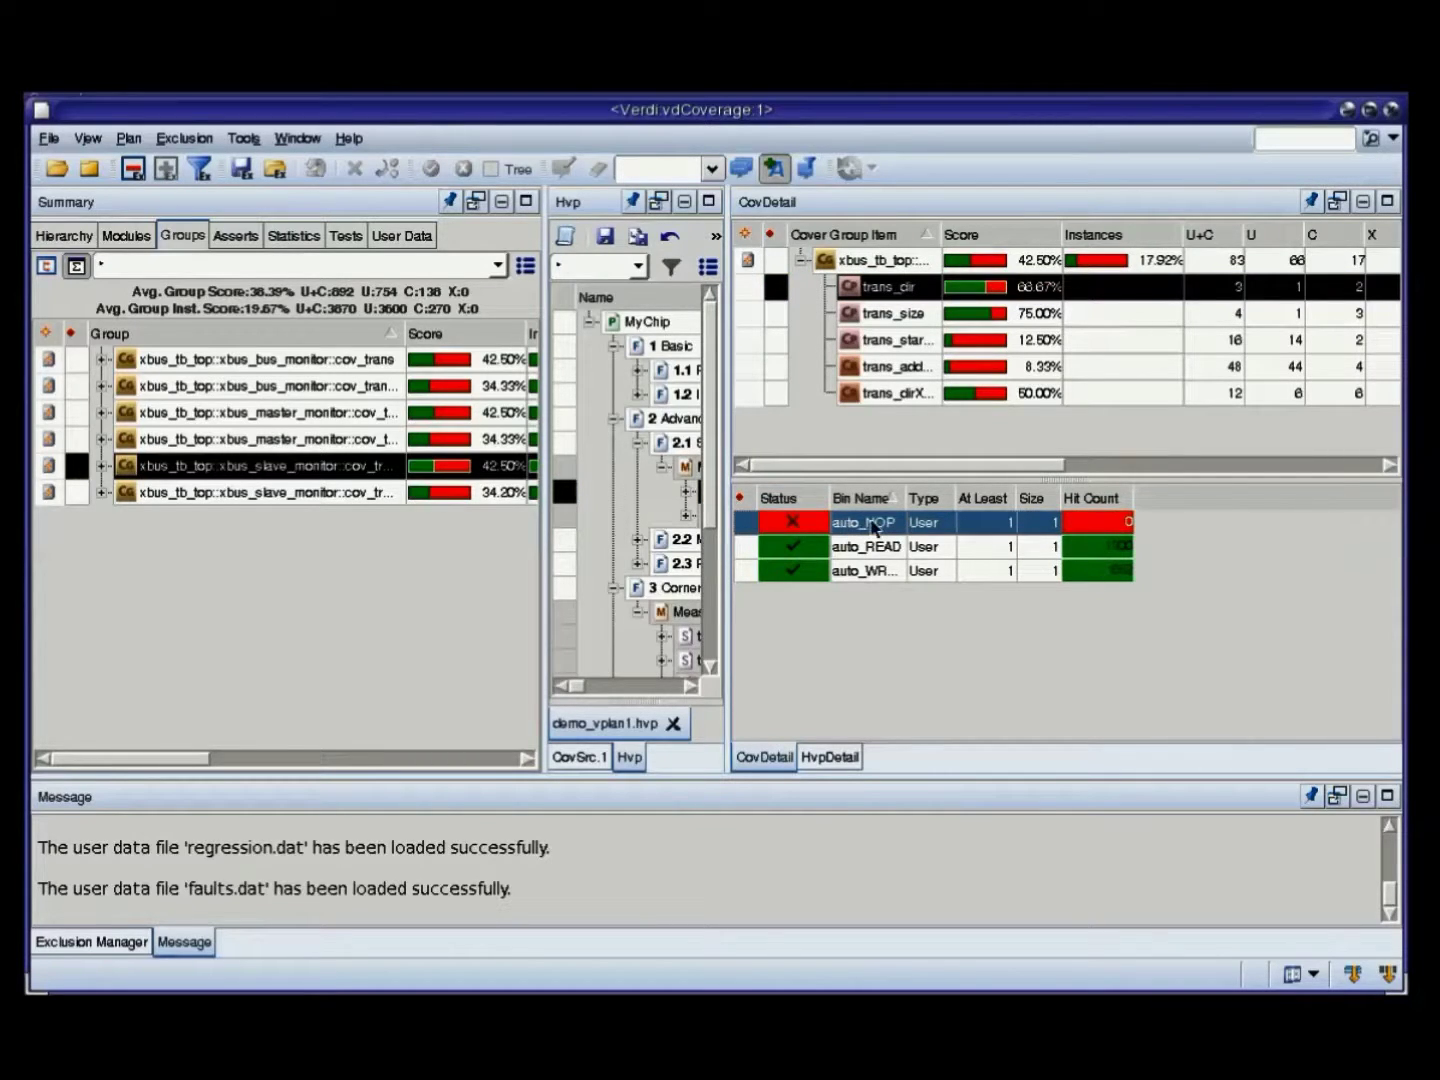
pyautogui.rightClick(872, 525)
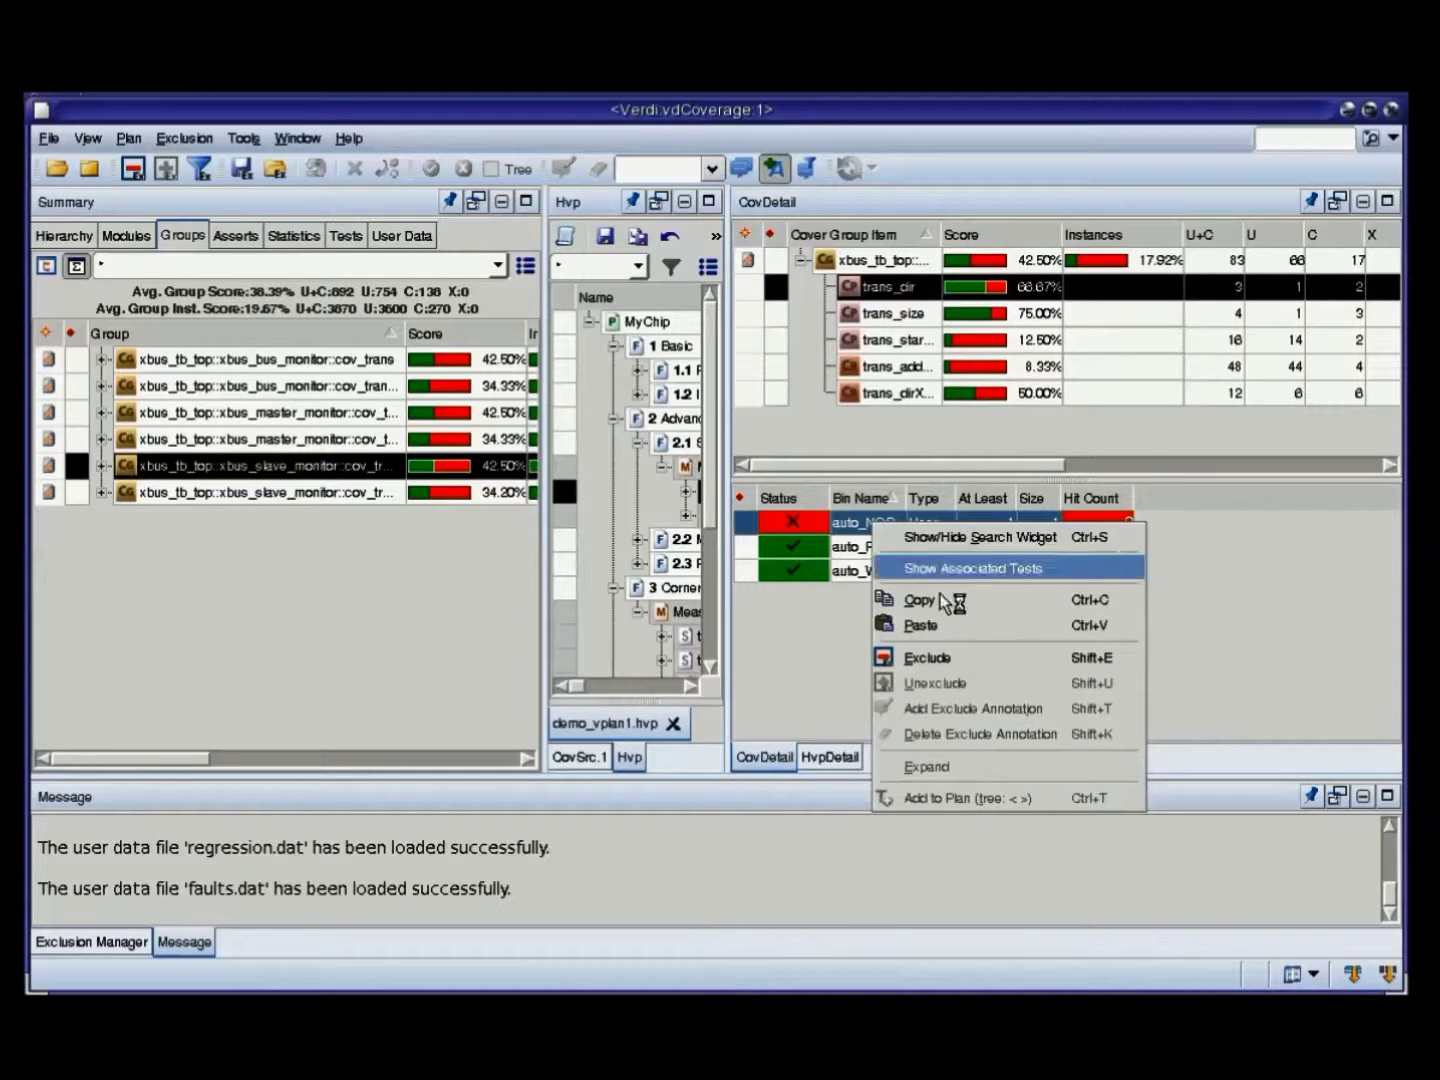
pyautogui.click(1186, 572)
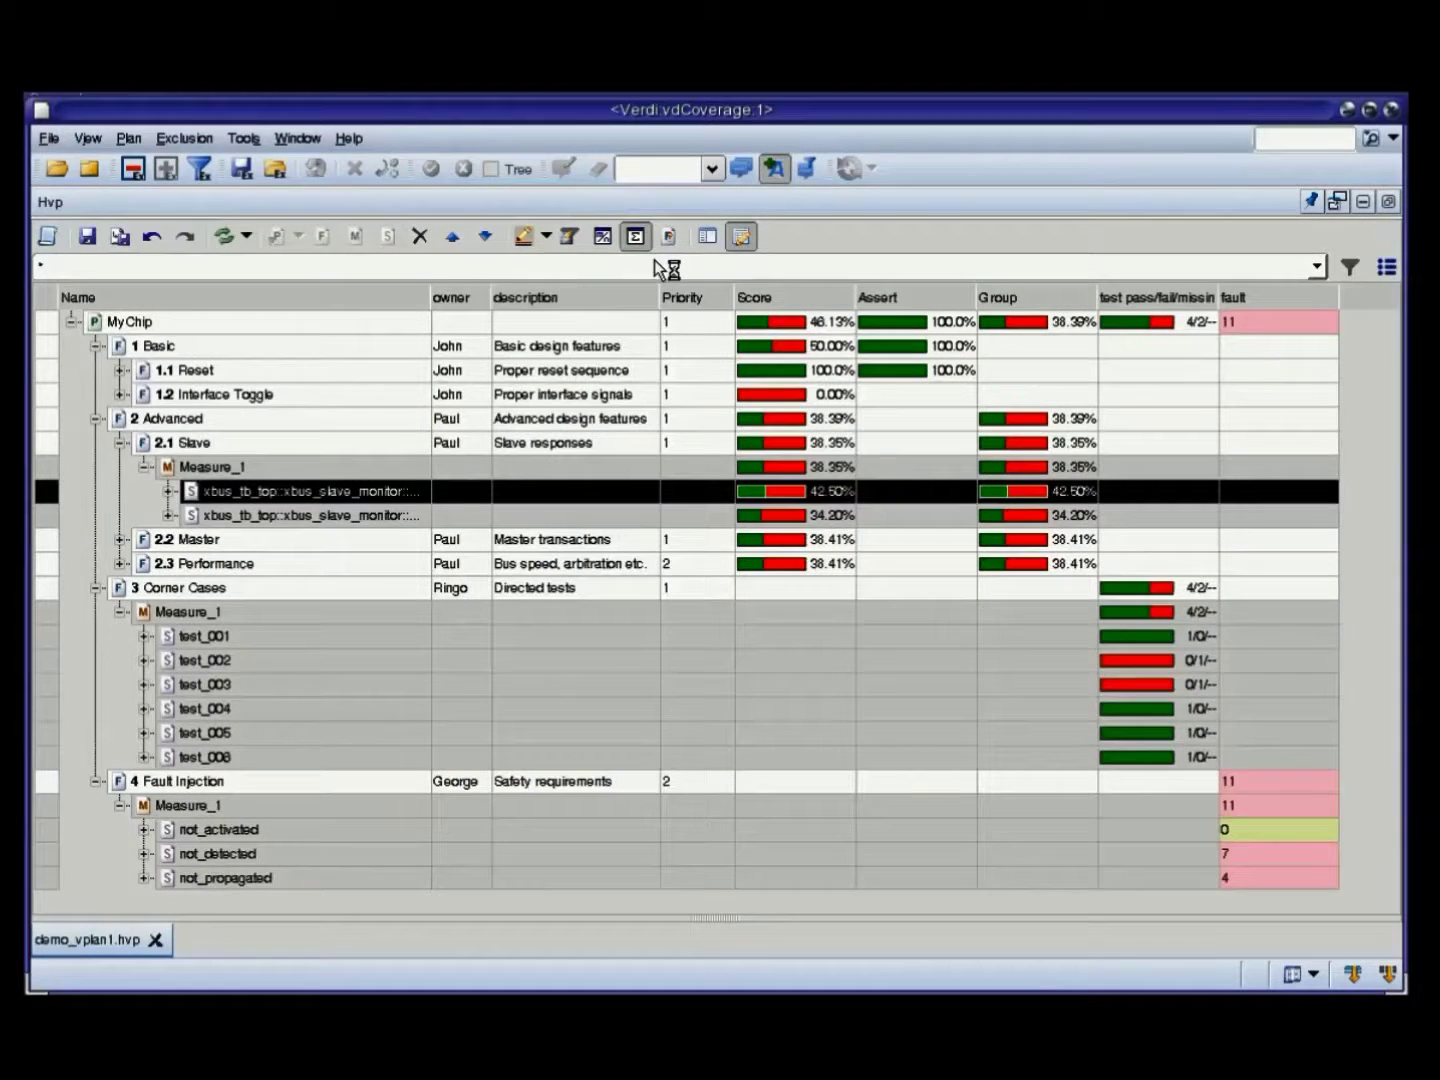
pyautogui.doubleClick(606, 203)
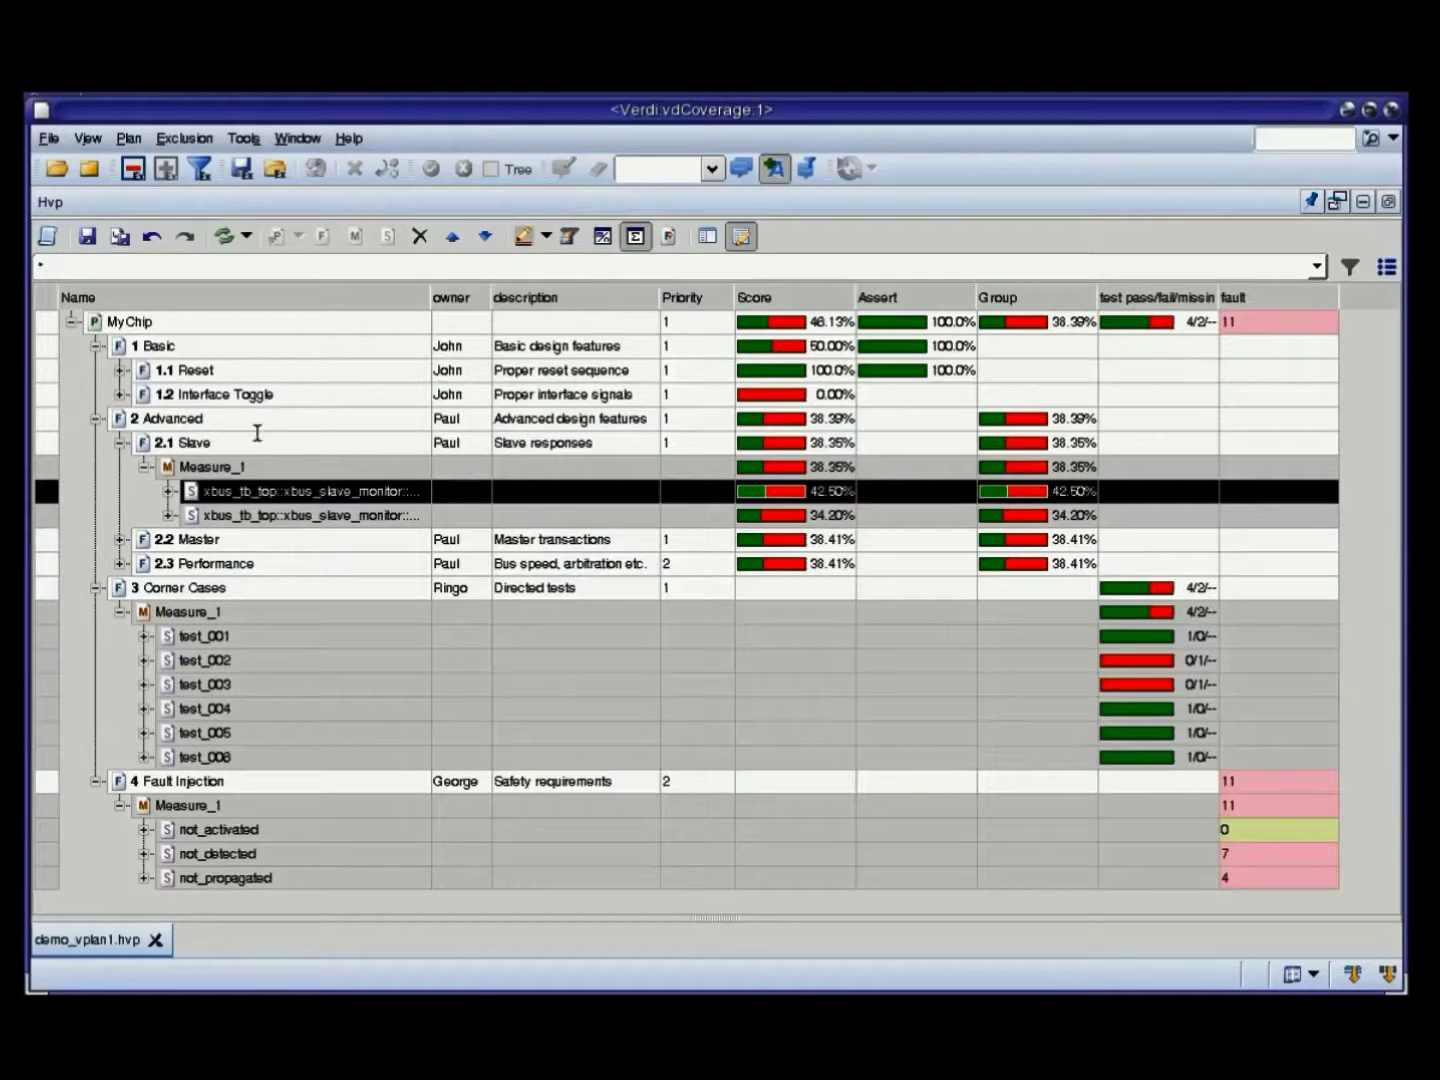